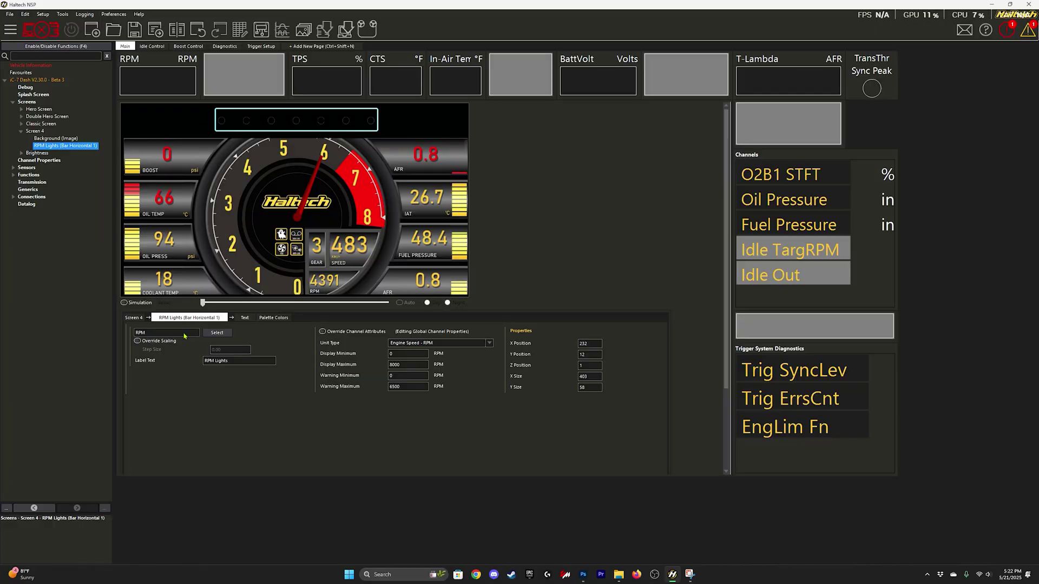
Step: Turn on dash simulation and raise simulated RPM to about 7099, lighting six red dots
{"action": "left_click", "coordinate": [136, 304]}
{"action": "left_click_drag", "start_coordinate": [207, 304], "coordinate": [386, 310]}
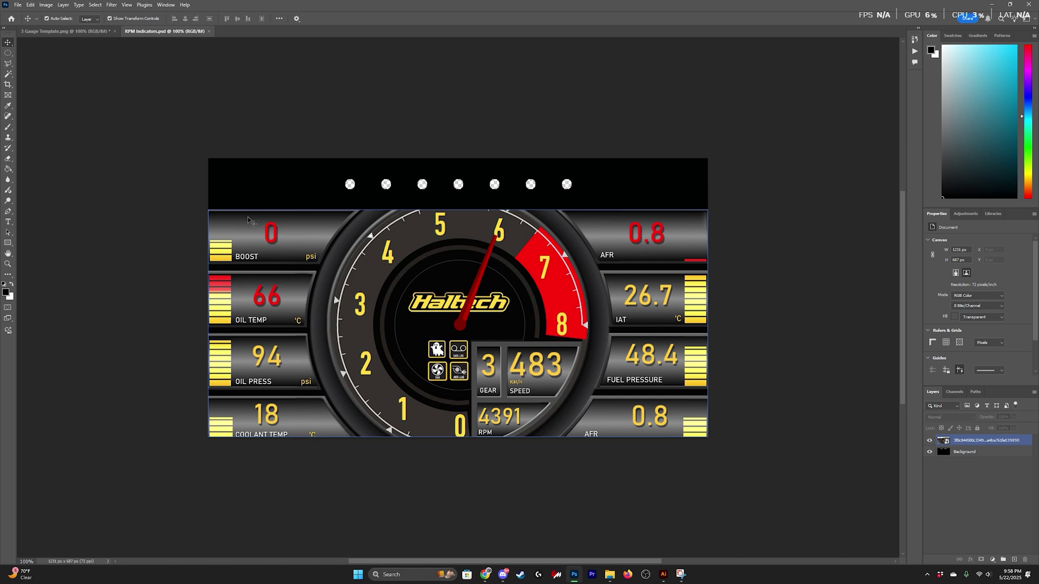
Step: Delete the dash image layer and copy the white circle from 3 Gauge Template into RPM Indicators
{"action": "key", "text": "Delete"}
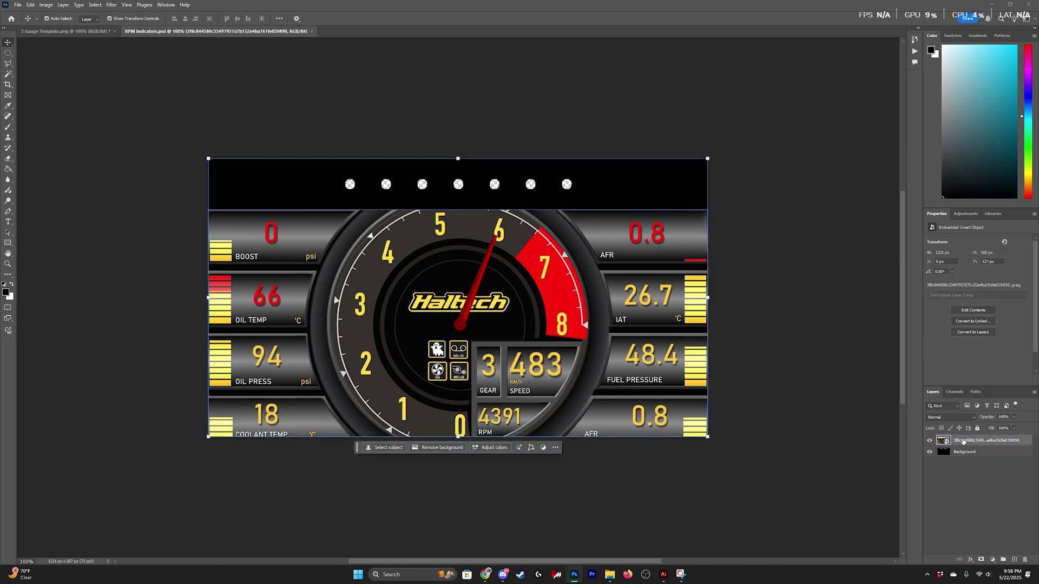
{"action": "left_click", "coordinate": [65, 31]}
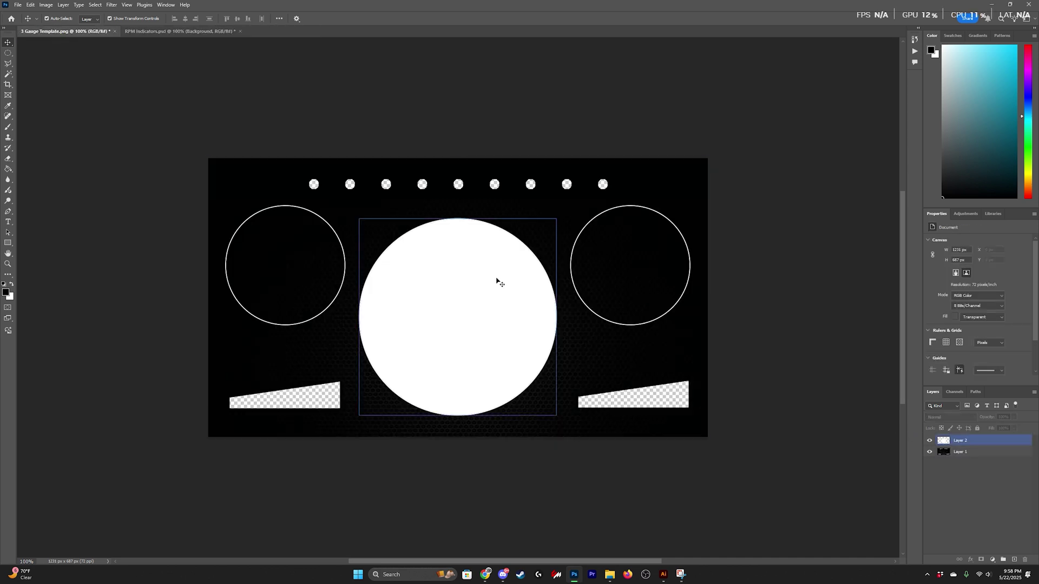
{"action": "left_click_drag", "start_coordinate": [495, 281], "coordinate": [458, 313]}
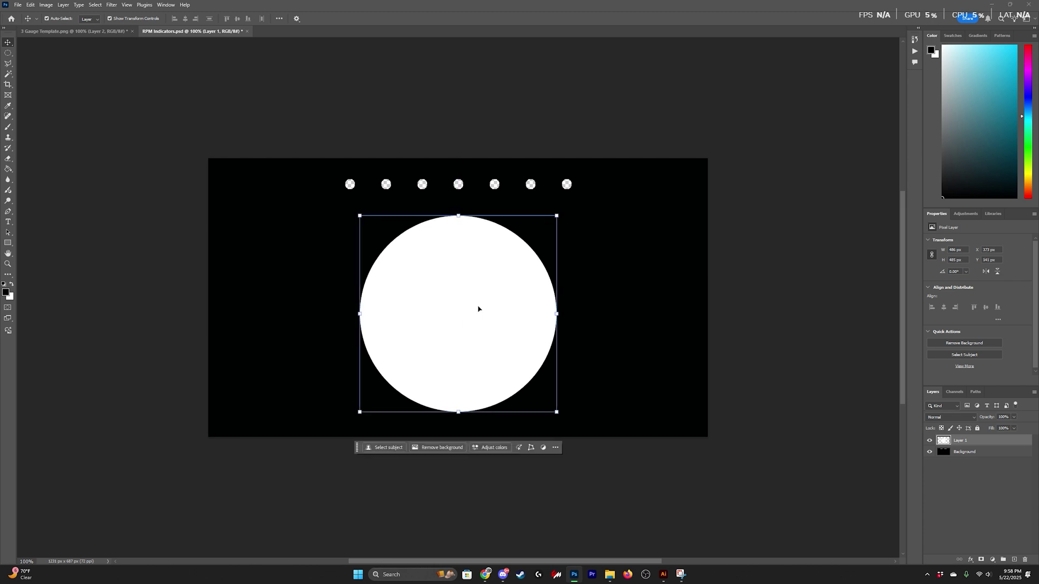
Step: Give Layer 1 an outside Stroke at 100% opacity so the circle becomes a ring
{"action": "right_click", "coordinate": [980, 440]}
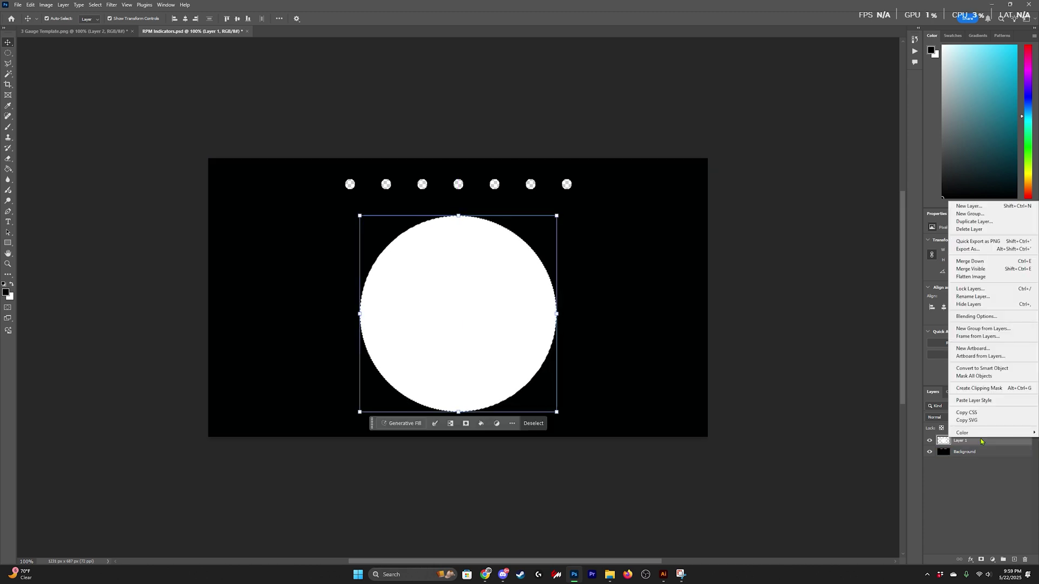
{"action": "left_click", "coordinate": [977, 317]}
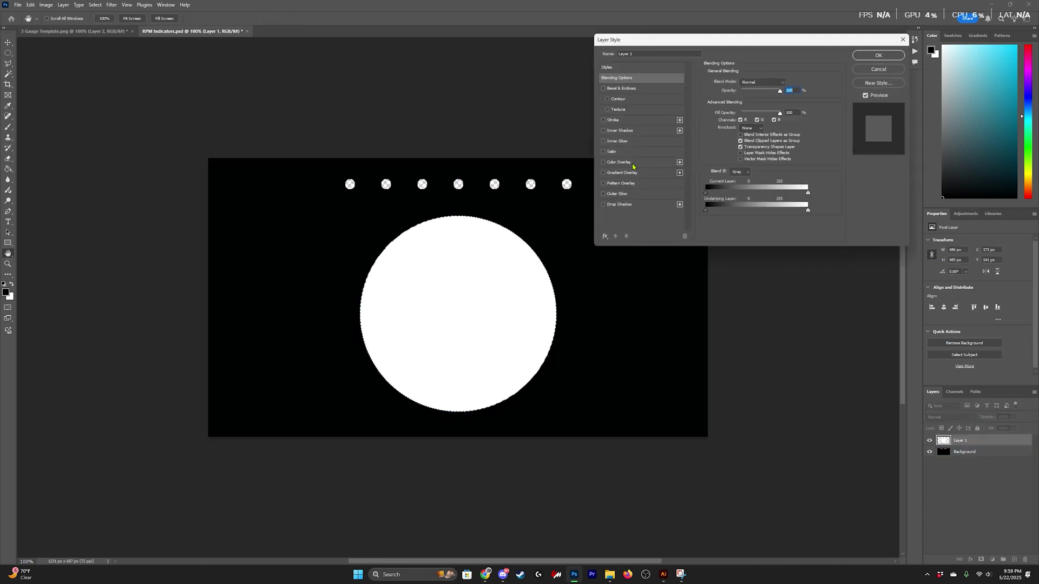
{"action": "left_click", "coordinate": [603, 120]}
{"action": "left_click", "coordinate": [742, 91]}
{"action": "left_click", "coordinate": [741, 91]}
{"action": "left_click_drag", "start_coordinate": [759, 109], "coordinate": [774, 109]}
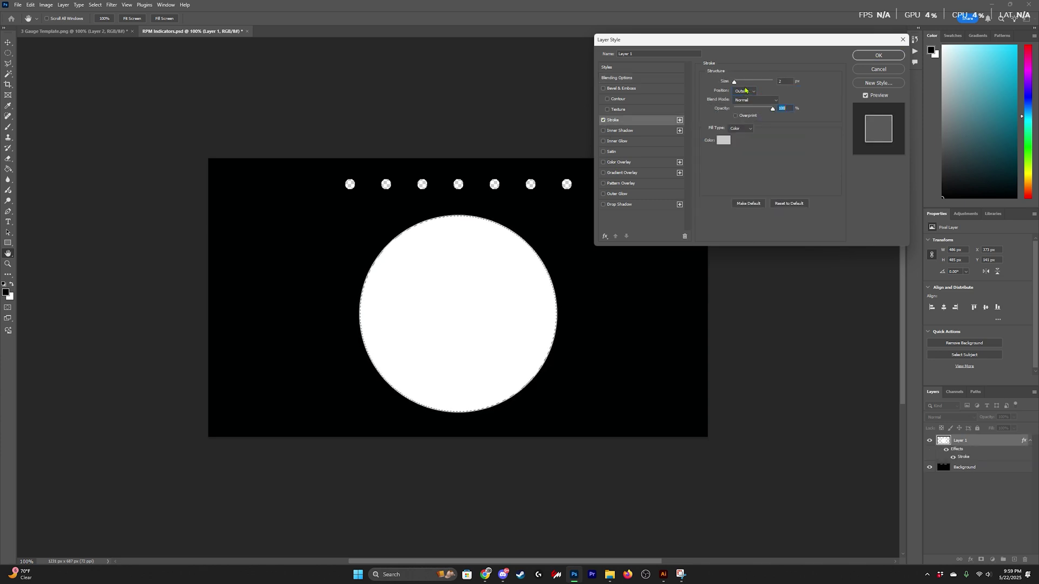
{"action": "left_click", "coordinate": [877, 56]}
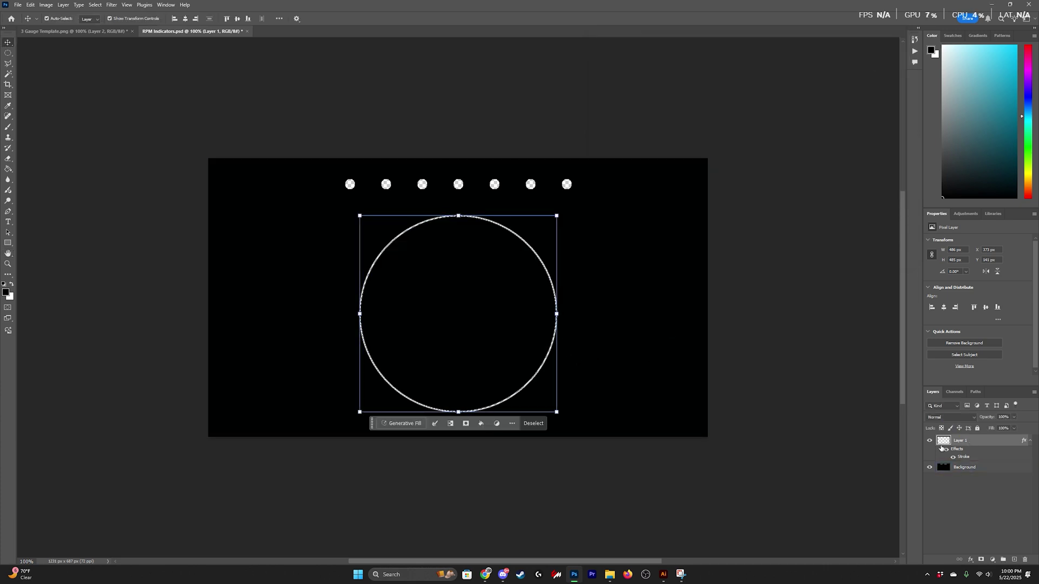
Step: Clear the circle selection and deselect the background layer
{"action": "left_click", "coordinate": [533, 423]}
{"action": "left_click", "coordinate": [574, 368]}
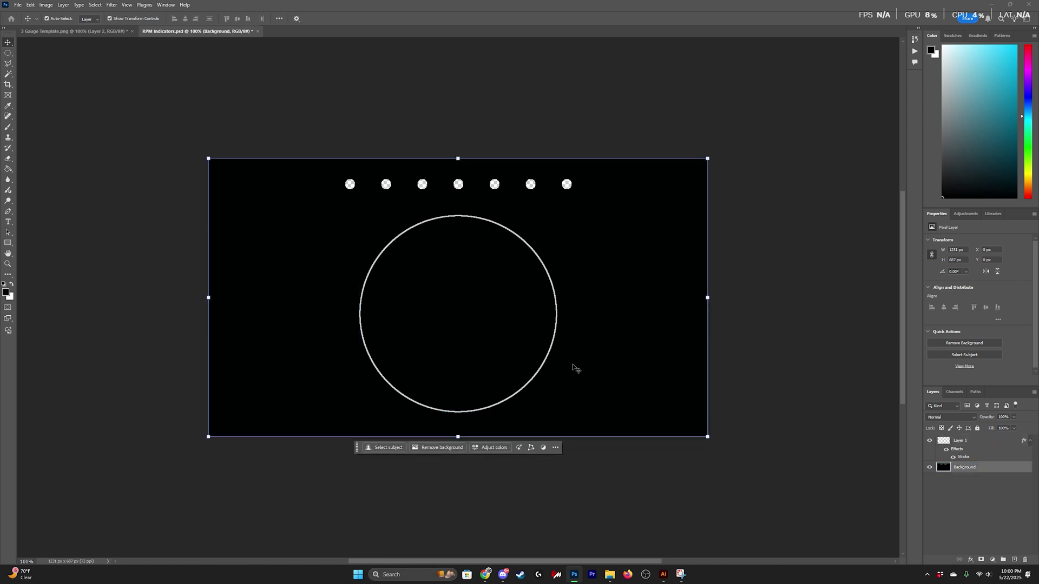
{"action": "left_click", "coordinate": [552, 146]}
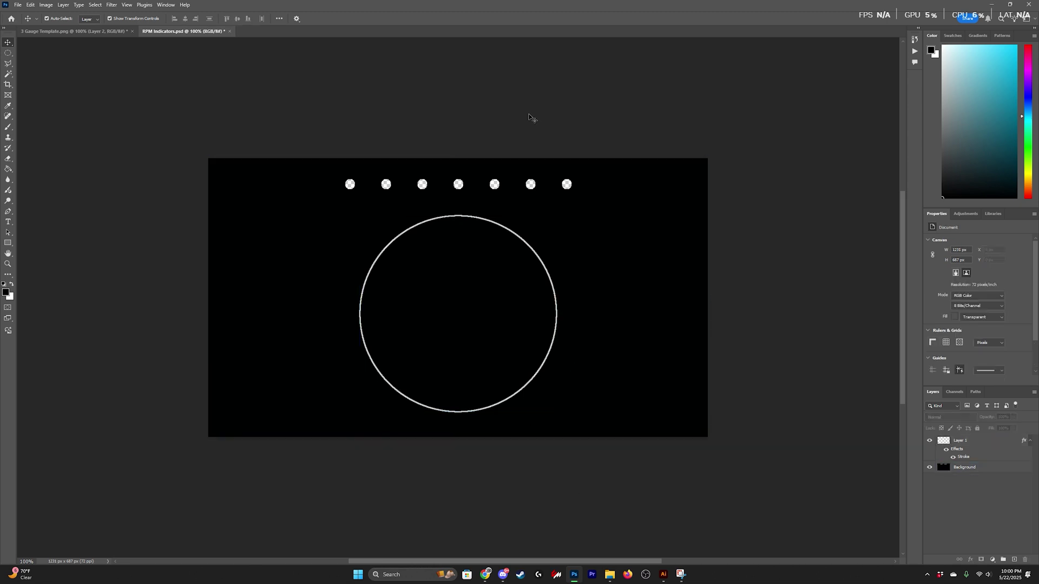
Step: Draw a tapered wedge selection at the lower left with the Polygonal Lasso
{"action": "left_click", "coordinate": [8, 65]}
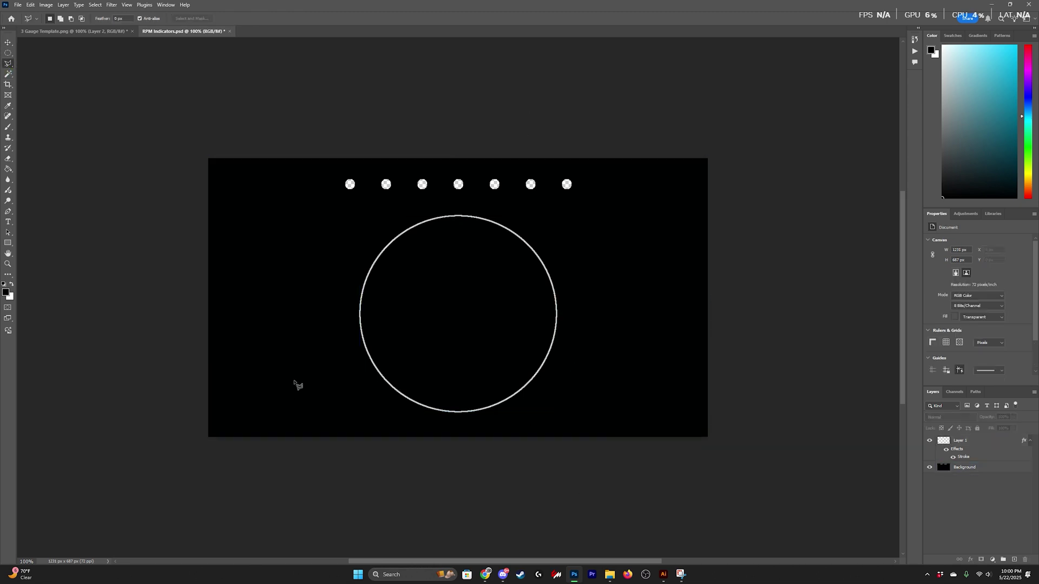
{"action": "left_click", "coordinate": [236, 409]}
{"action": "left_click", "coordinate": [311, 394]}
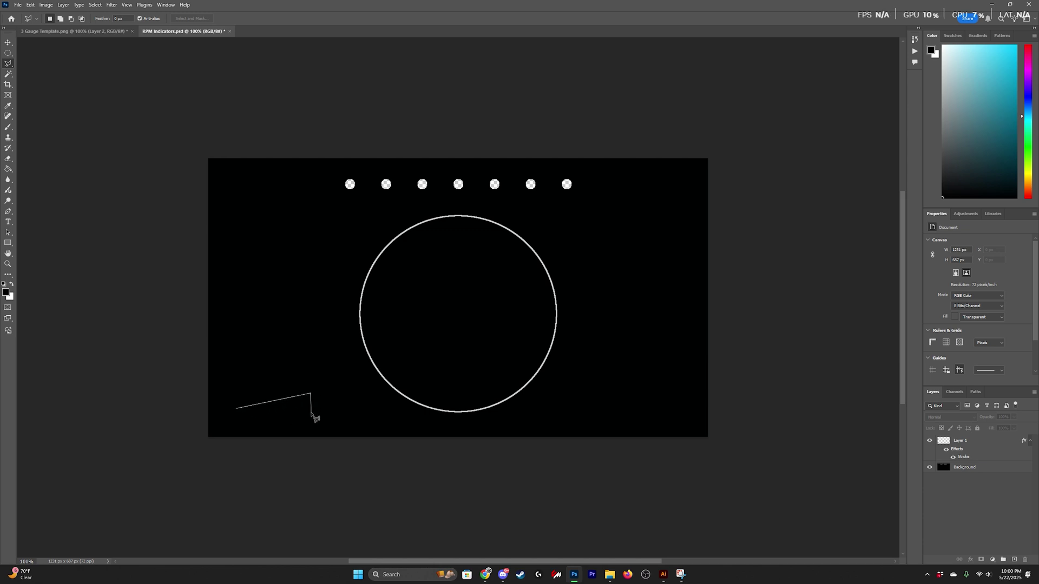
{"action": "left_click", "coordinate": [311, 415]}
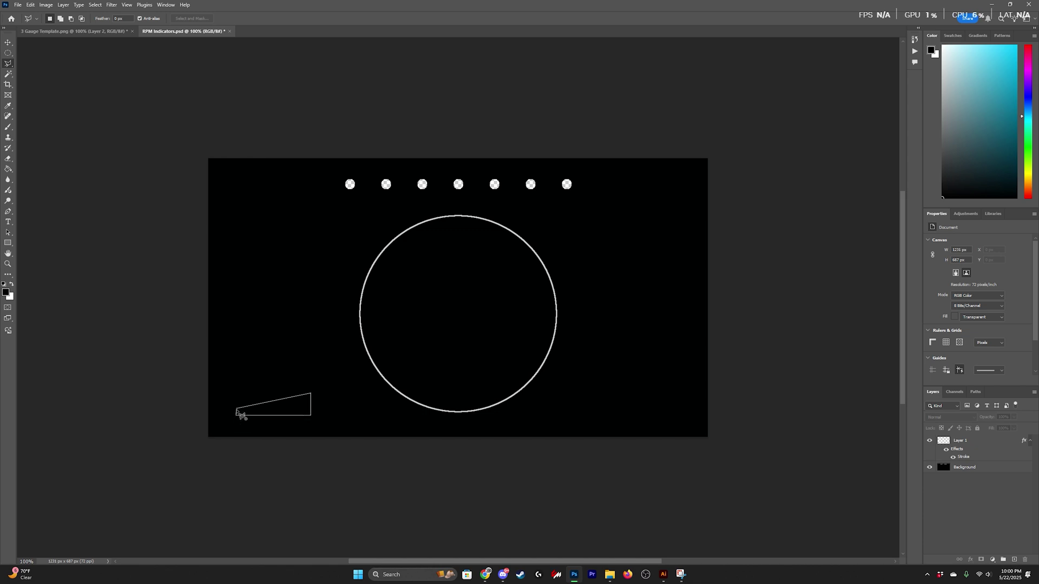
{"action": "left_click", "coordinate": [236, 411]}
Step: Fill the wedge white on a new layer, cut it from Background, and move it lower right
{"action": "left_click", "coordinate": [1014, 560]}
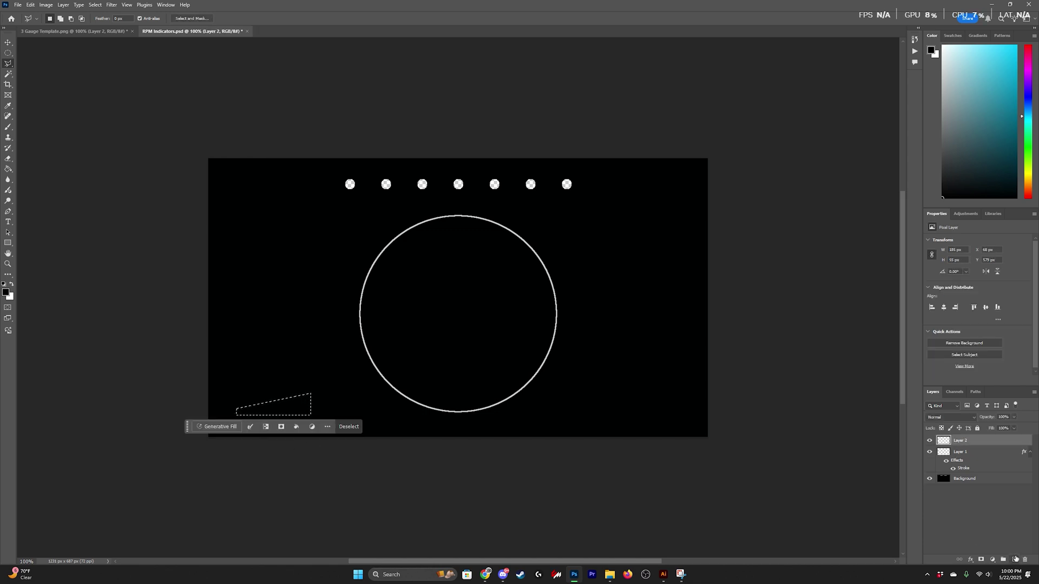
{"action": "left_click", "coordinate": [296, 427]}
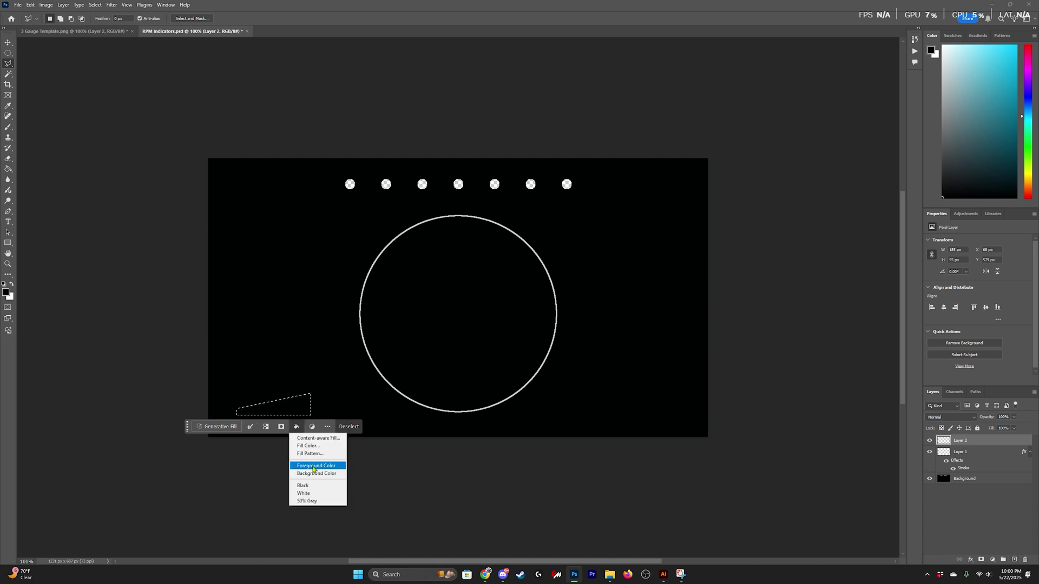
{"action": "left_click", "coordinate": [309, 493]}
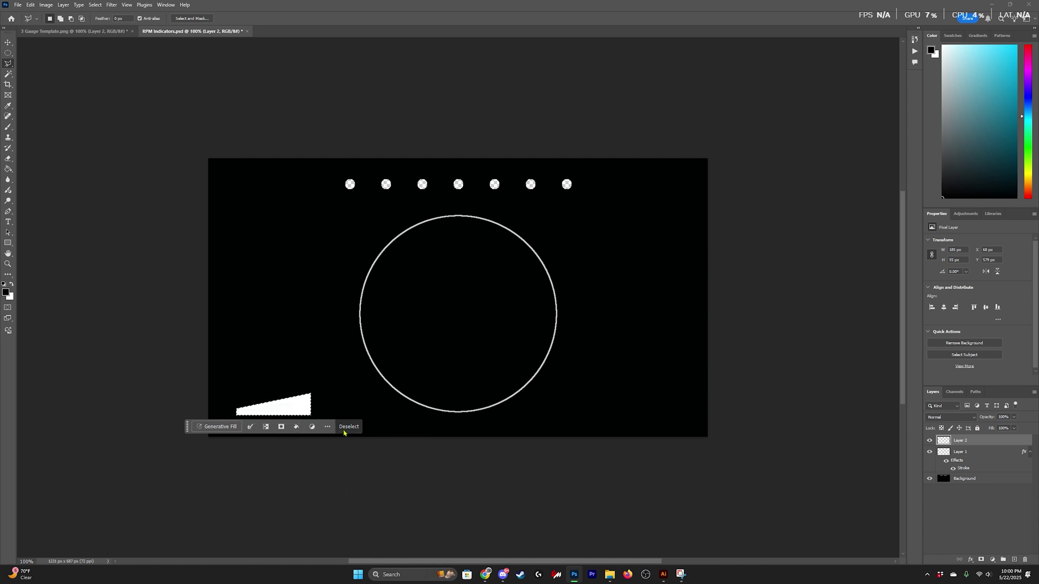
{"action": "left_click", "coordinate": [966, 479]}
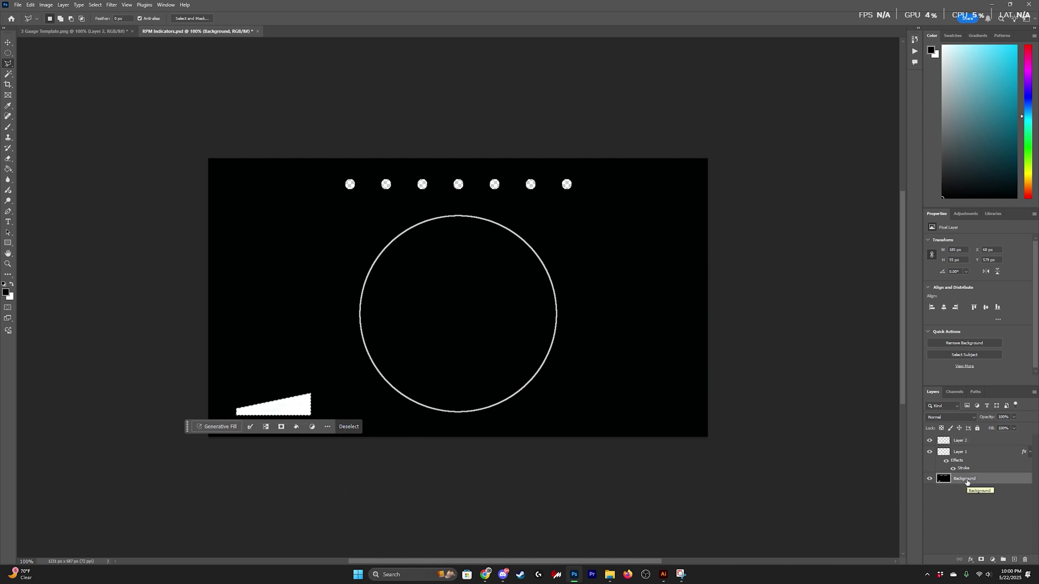
{"action": "key", "text": "v"}
{"action": "left_click_drag", "start_coordinate": [278, 411], "coordinate": [658, 412]}
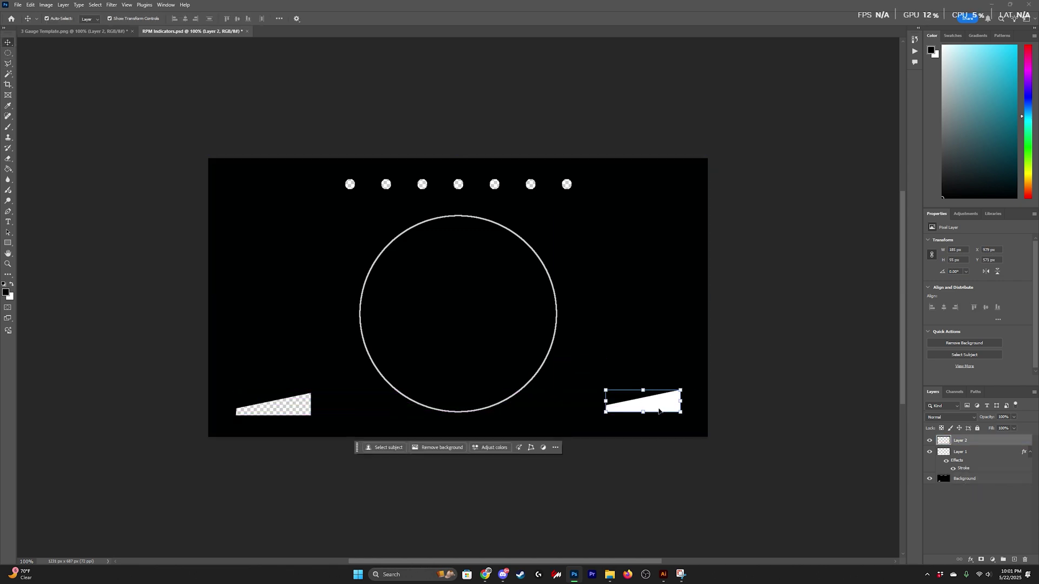
Step: Cut the right wedge out of Background with the Magic Wand and delete Layer 2
{"action": "left_click", "coordinate": [659, 415]}
{"action": "key", "text": "w"}
{"action": "left_click", "coordinate": [694, 399]}
{"action": "left_click", "coordinate": [966, 475]}
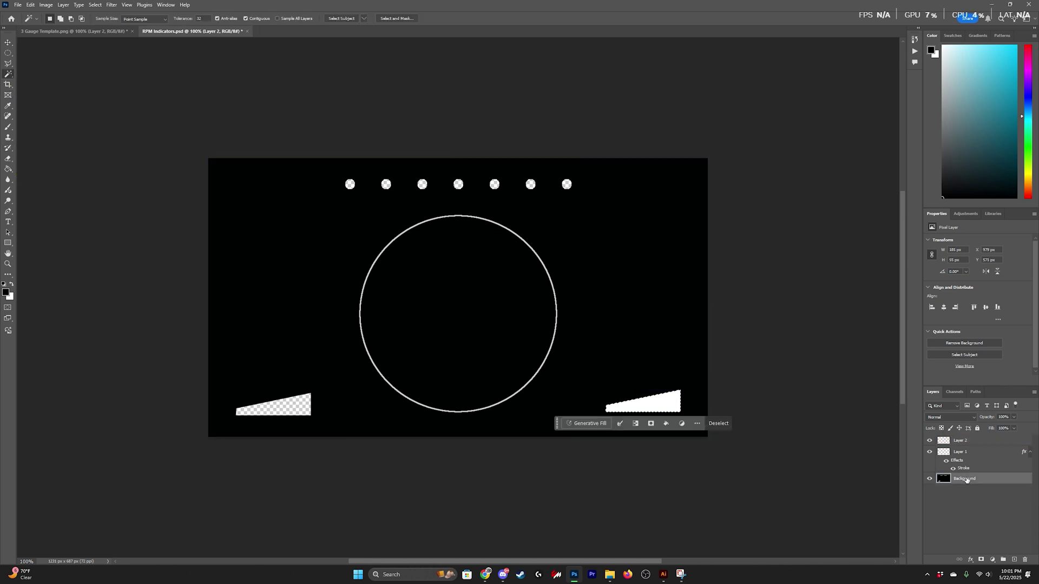
{"action": "left_click", "coordinate": [966, 441]}
{"action": "left_click", "coordinate": [1023, 560]}
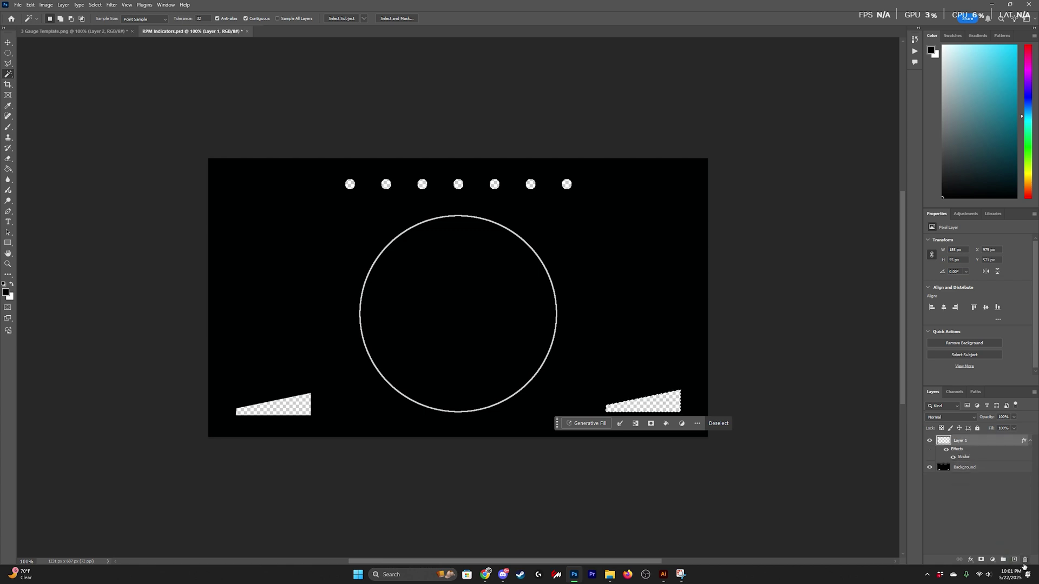
{"action": "left_click", "coordinate": [719, 423]}
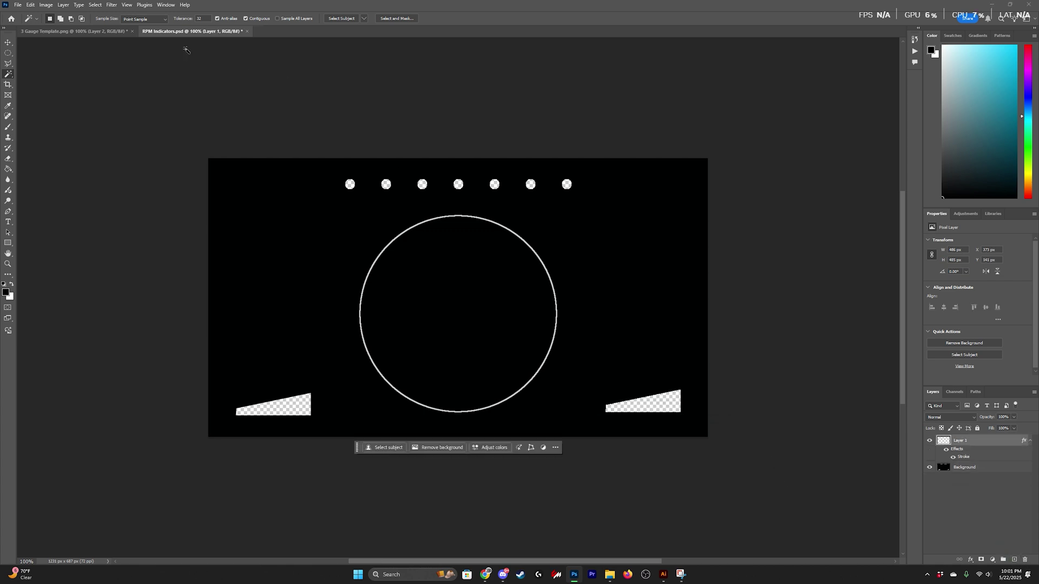
Step: Quick-export the design as PNG 'RPM Indicators and Center Ring'
{"action": "left_click", "coordinate": [17, 5]}
{"action": "mouse_move", "coordinate": [69, 149]}
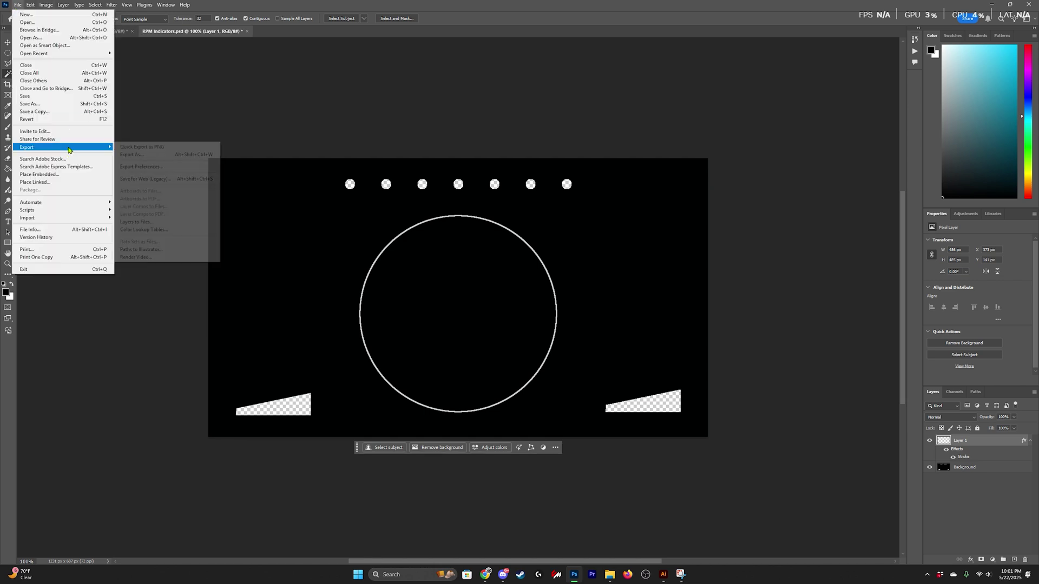
{"action": "left_click", "coordinate": [146, 147]}
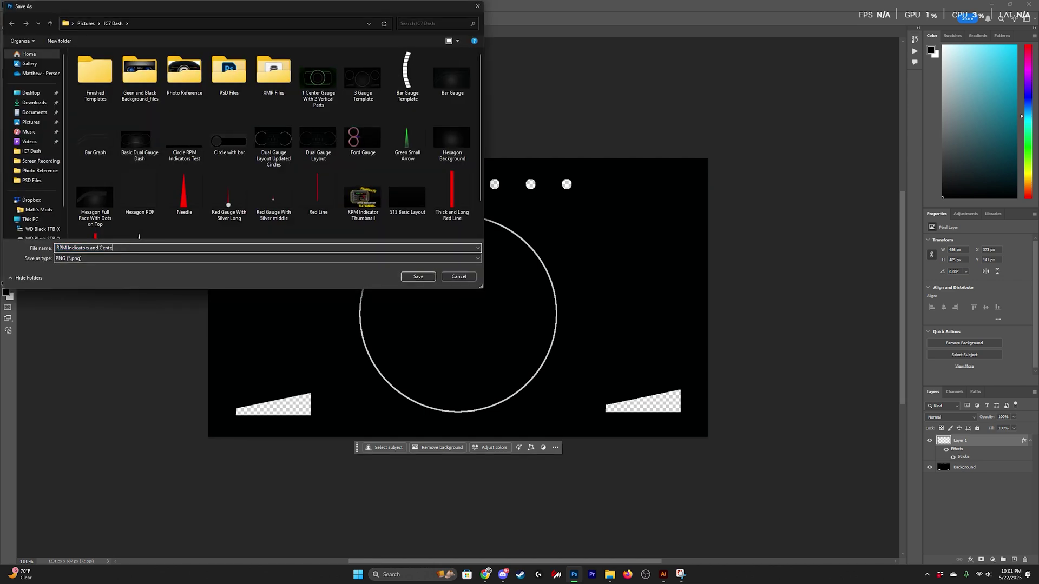
{"action": "key", "text": "Return"}
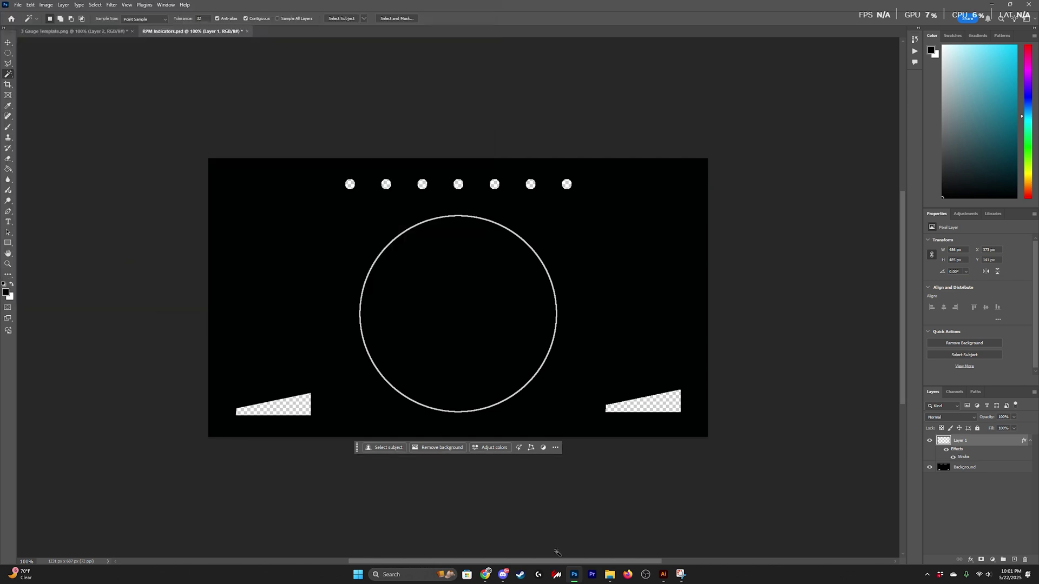
{"action": "left_click", "coordinate": [389, 574]}
Step: Launch Haltech NSP and create a new iC-7 Dash map
{"action": "type", "text": "haltech NSP"}
{"action": "key", "text": "Return"}
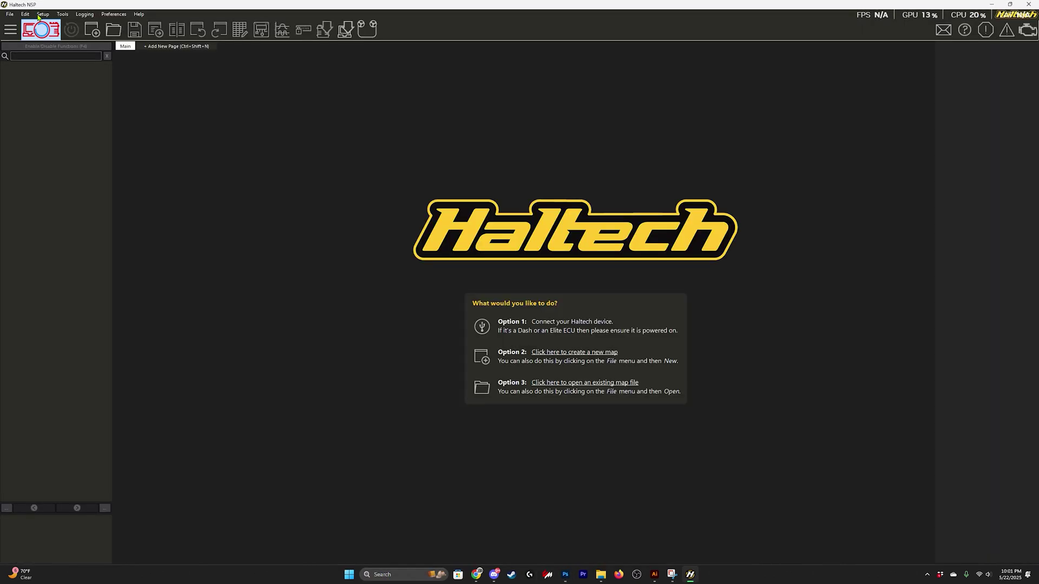
{"action": "left_click", "coordinate": [13, 15]}
{"action": "left_click", "coordinate": [24, 24]}
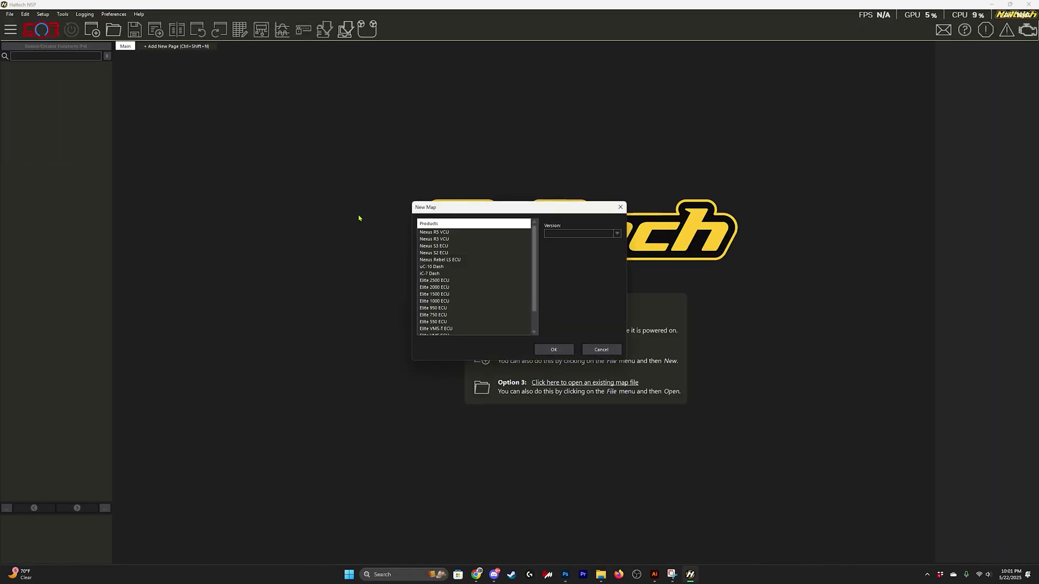
{"action": "left_click", "coordinate": [424, 274]}
{"action": "left_click", "coordinate": [553, 350]}
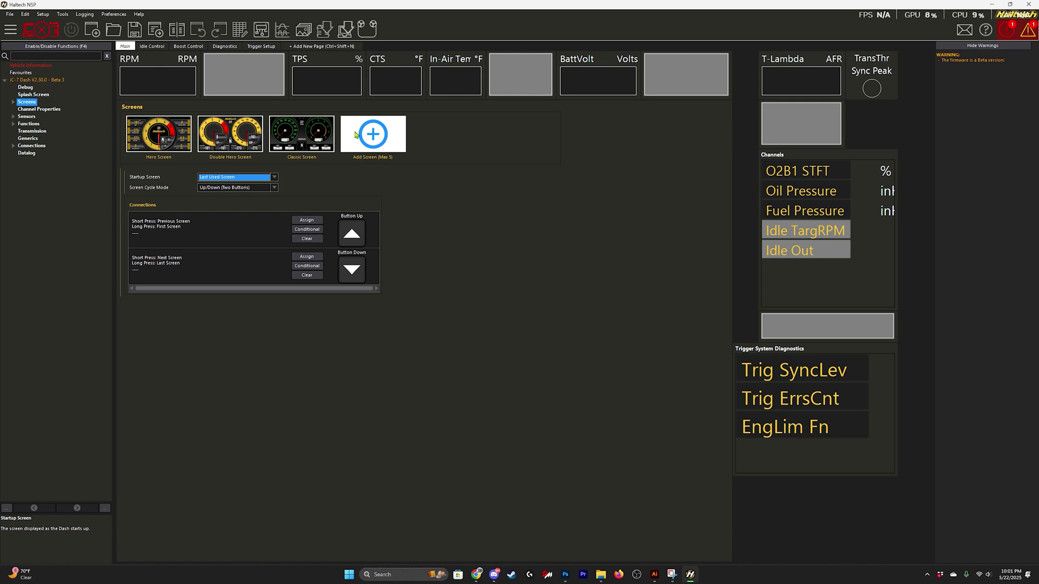
Step: Add a blank Screen 4 and bring up the Add Component list
{"action": "left_click", "coordinate": [356, 135]}
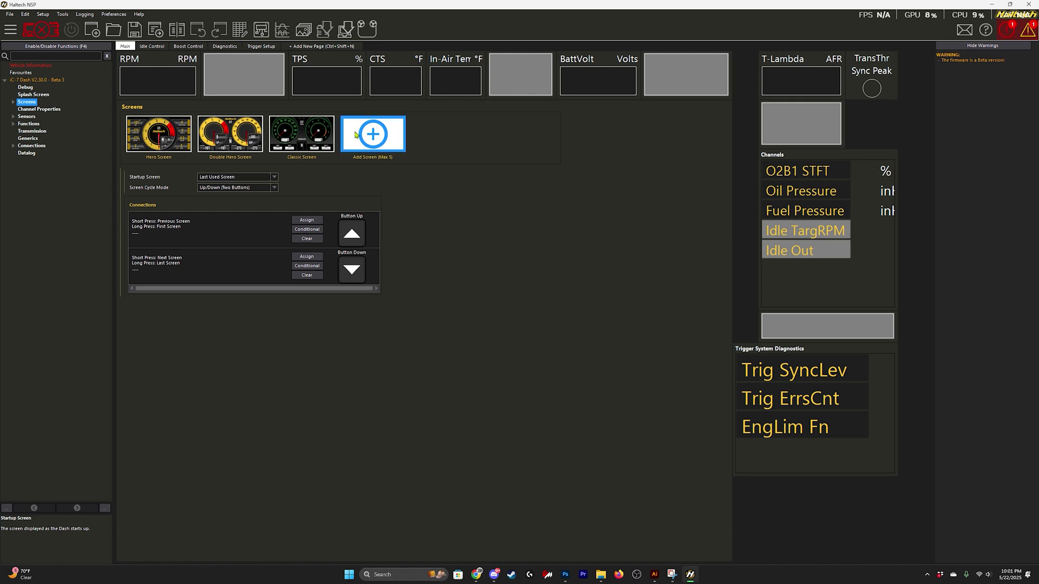
{"action": "left_click", "coordinate": [296, 187]}
{"action": "left_click", "coordinate": [669, 402]}
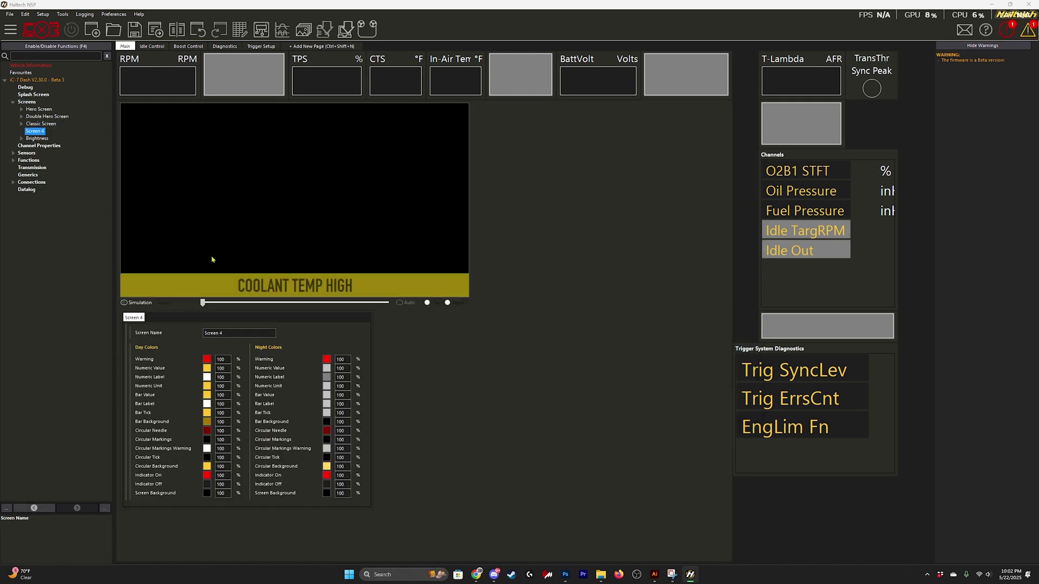
{"action": "right_click", "coordinate": [187, 238]}
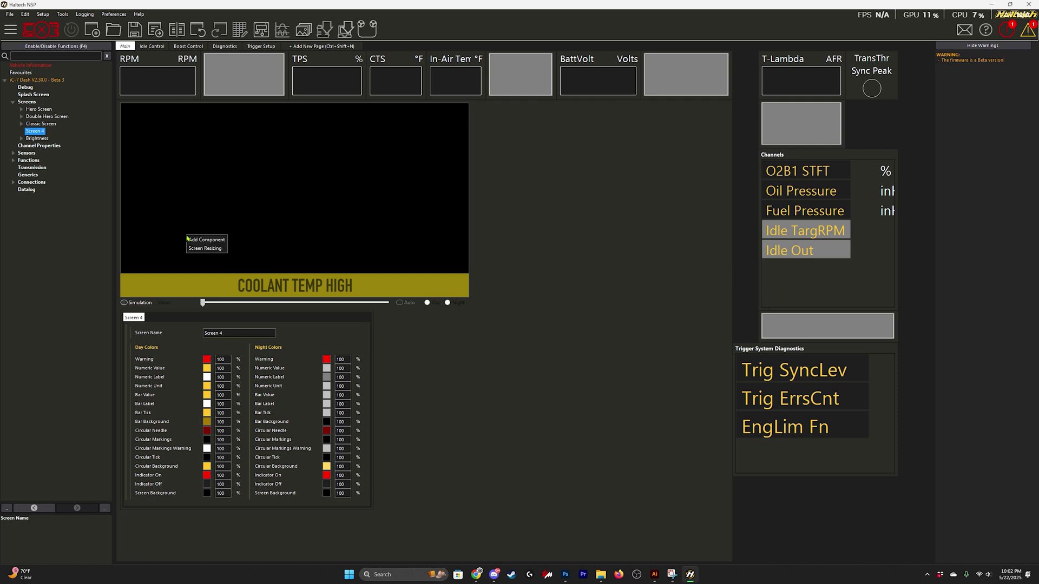
{"action": "left_click", "coordinate": [196, 239]}
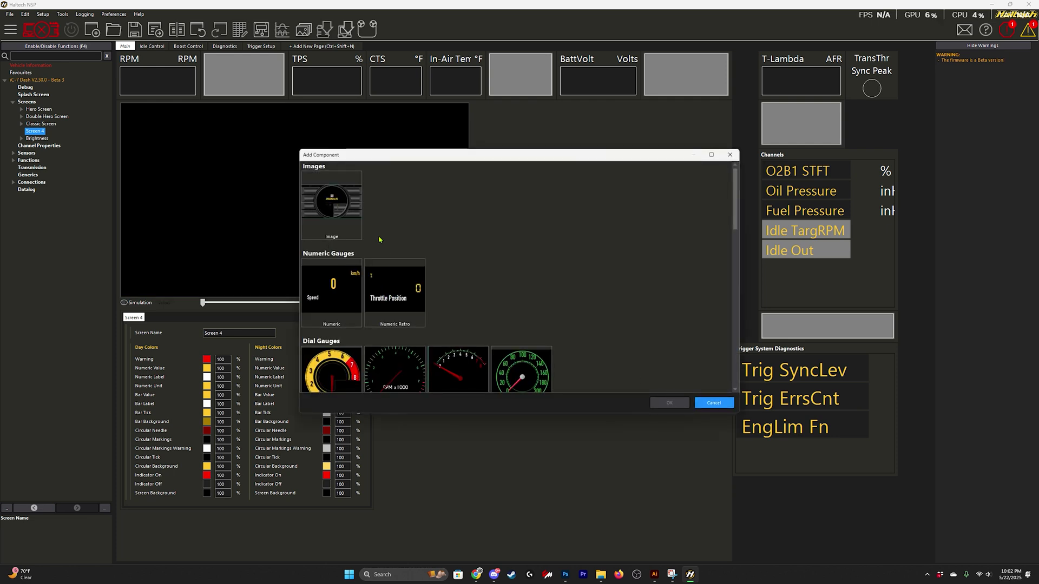
Step: Add an Image component using the uploaded 'RPM Indicators and Center Ring' file
{"action": "left_click", "coordinate": [354, 230]}
{"action": "left_click", "coordinate": [669, 403]}
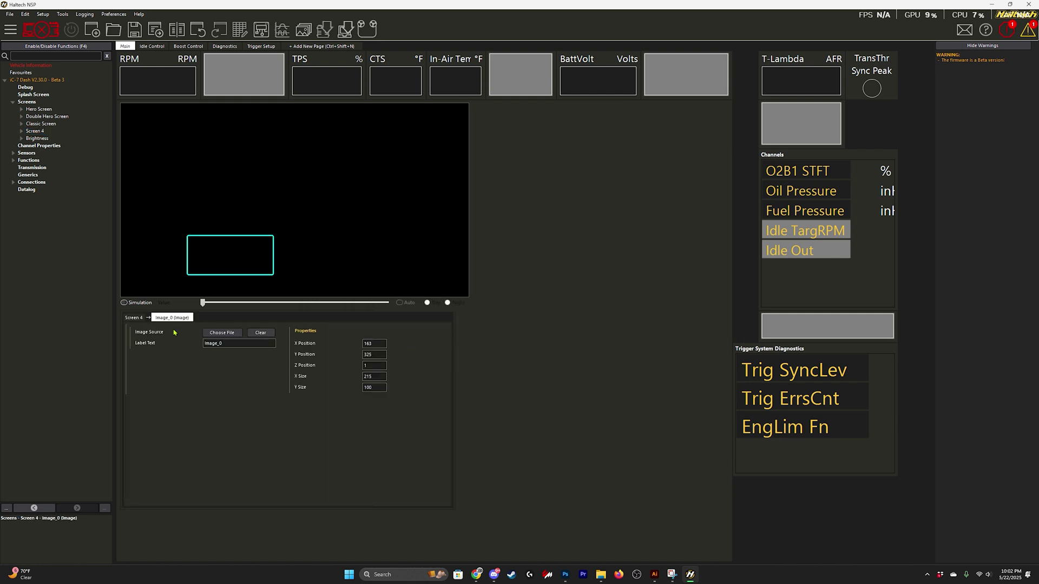
{"action": "left_click", "coordinate": [222, 332]}
{"action": "left_click", "coordinate": [372, 401]}
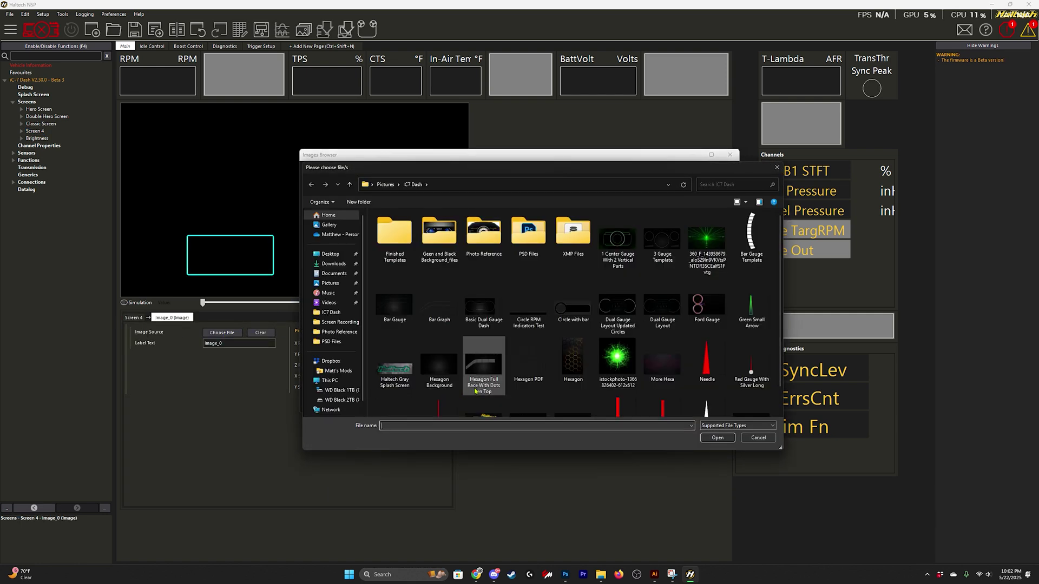
{"action": "scroll", "coordinate": [623, 322], "scroll_direction": "down", "scroll_amount": 1}
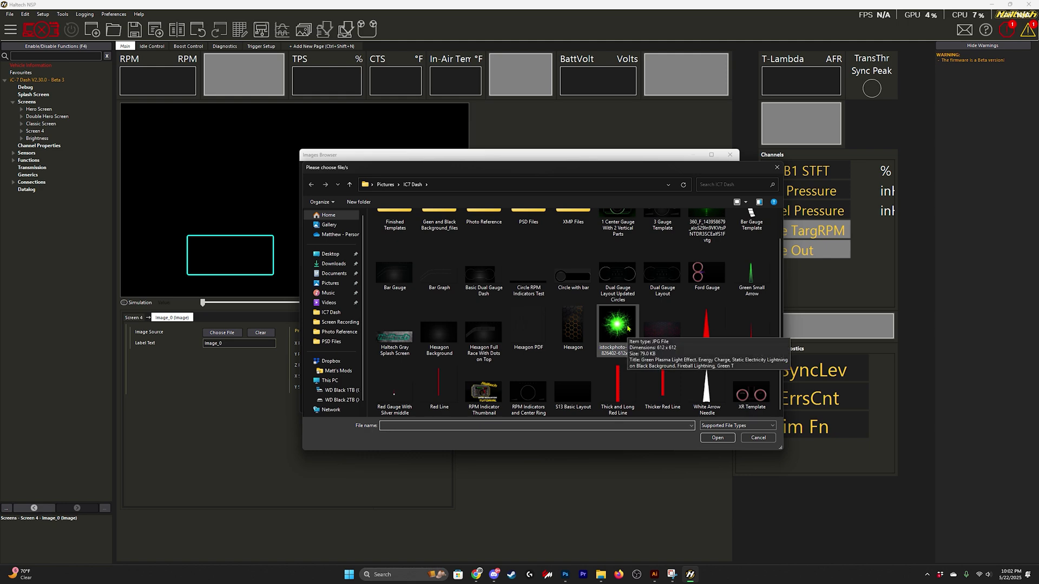
{"action": "left_click", "coordinate": [627, 328]}
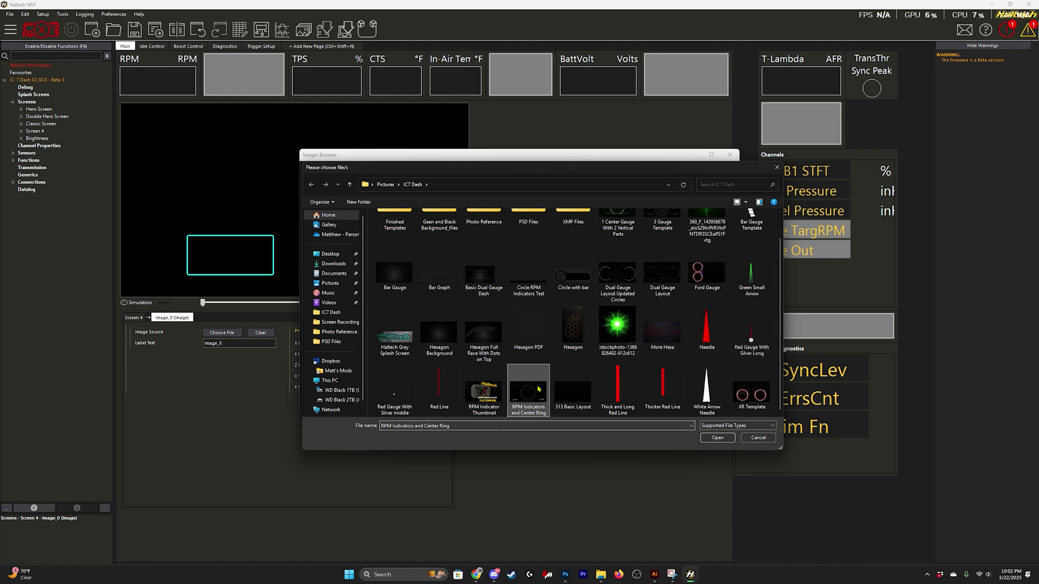
{"action": "left_click", "coordinate": [718, 438]}
{"action": "left_click", "coordinate": [631, 402]}
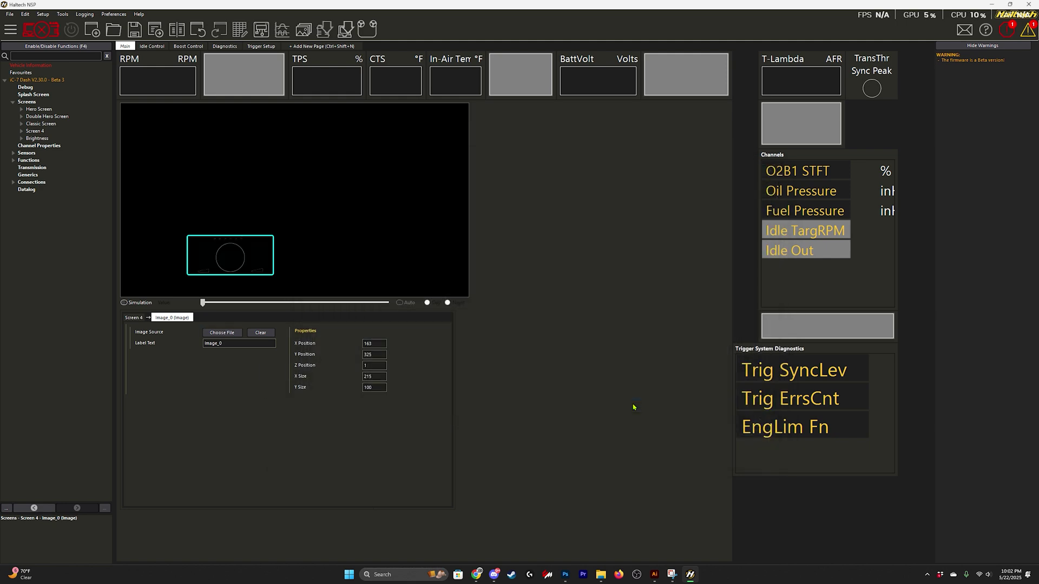
Step: Stretch the image to cover the whole Screen 4 canvas, about 874 × 499
{"action": "left_click_drag", "start_coordinate": [188, 236], "coordinate": [226, 103]}
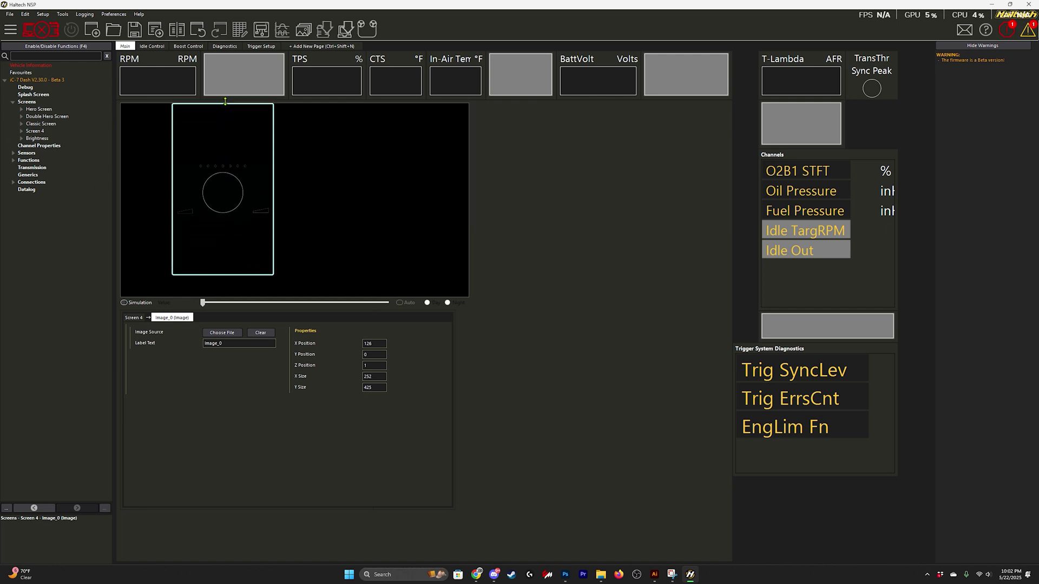
{"action": "left_click_drag", "start_coordinate": [274, 157], "coordinate": [467, 157]}
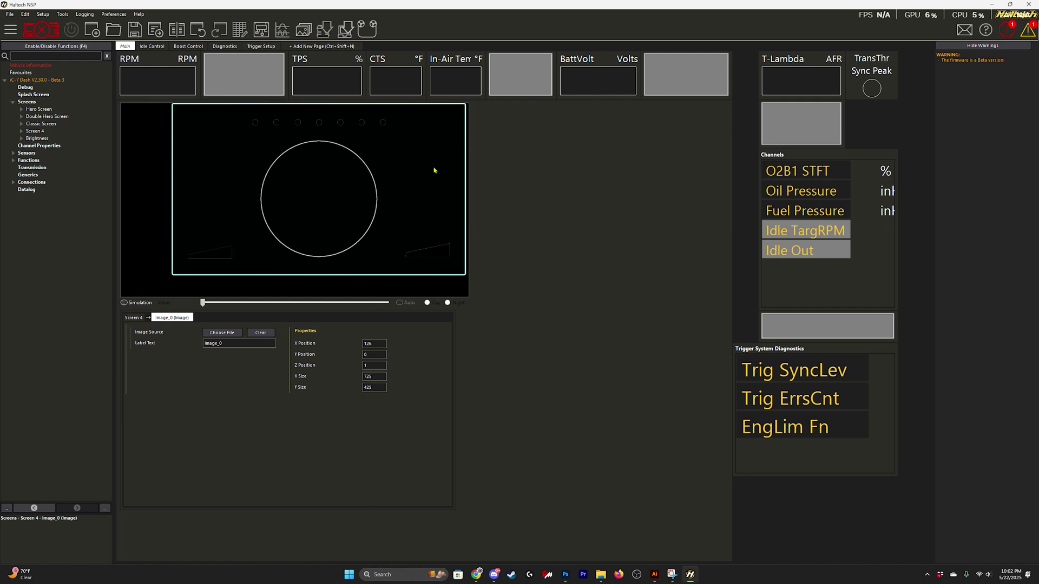
{"action": "left_click_drag", "start_coordinate": [172, 181], "coordinate": [112, 181]}
{"action": "left_click_drag", "start_coordinate": [265, 272], "coordinate": [264, 297]}
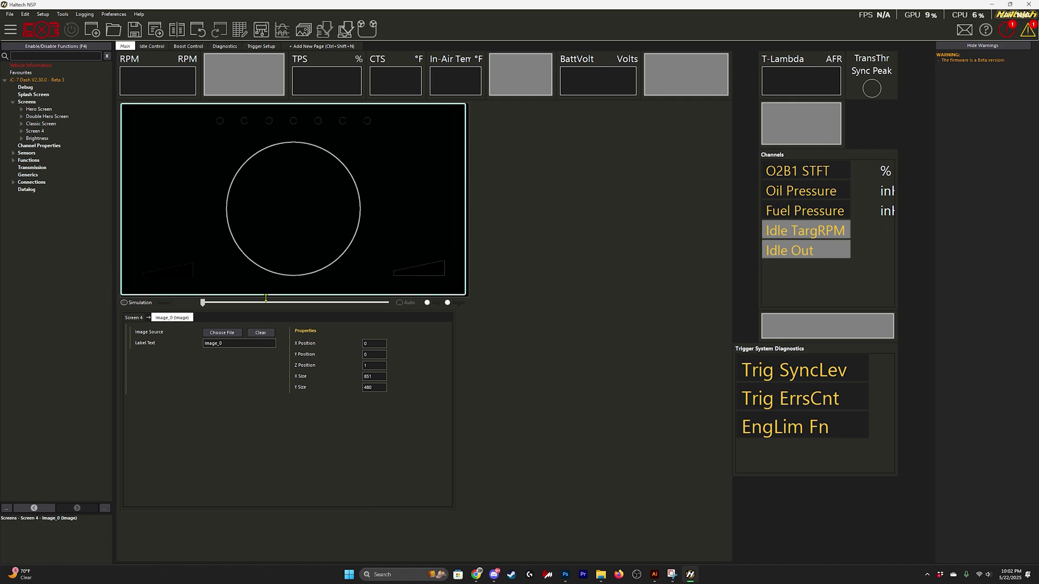
{"action": "left_click_drag", "start_coordinate": [465, 115], "coordinate": [470, 114]}
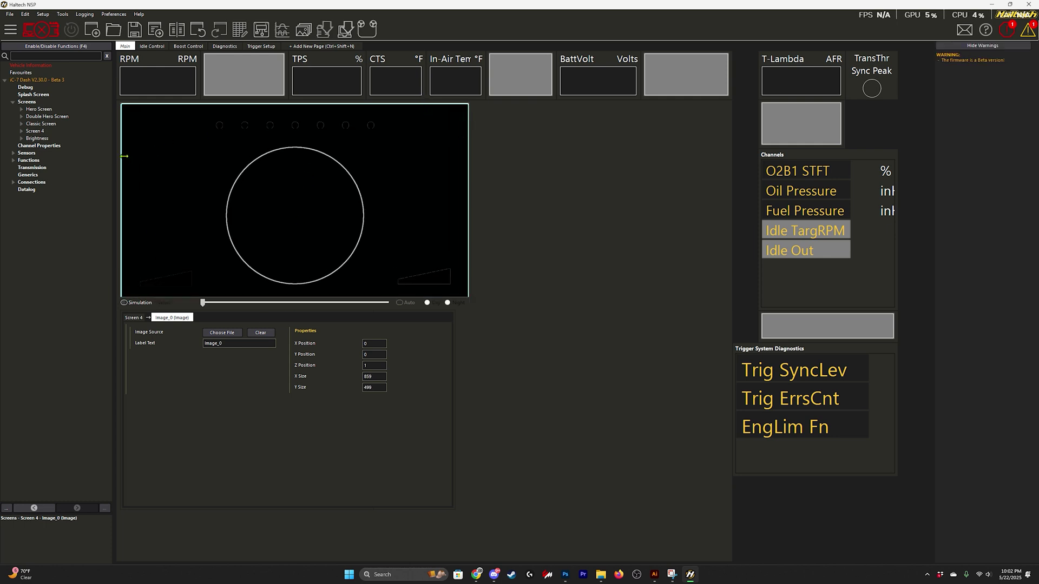
{"action": "left_click_drag", "start_coordinate": [362, 173], "coordinate": [363, 169]}
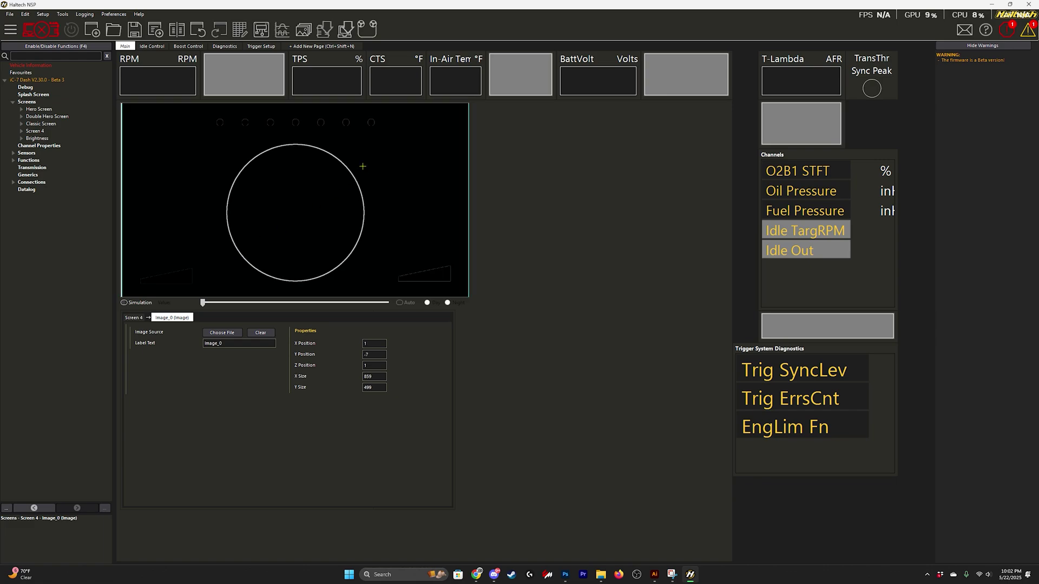
{"action": "left_click_drag", "start_coordinate": [190, 265], "coordinate": [195, 274]}
{"action": "left_click_drag", "start_coordinate": [631, 250], "coordinate": [634, 250]}
{"action": "left_click_drag", "start_coordinate": [450, 283], "coordinate": [453, 284]}
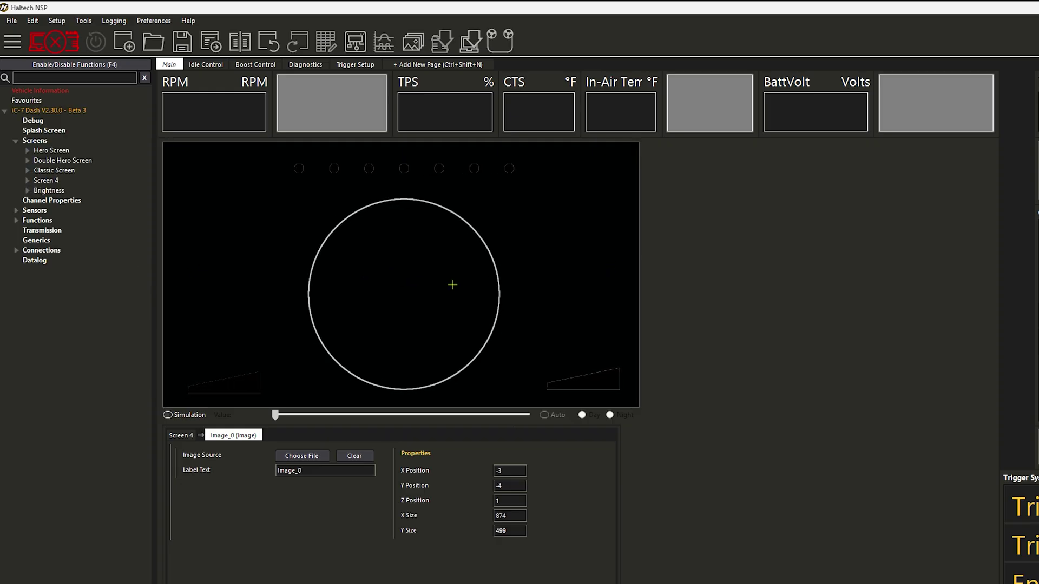
Step: Add a Bar Horizontal 1 gauge and position it across the centre ring, 413 × 80
{"action": "right_click", "coordinate": [561, 257]}
{"action": "left_click", "coordinate": [574, 263]}
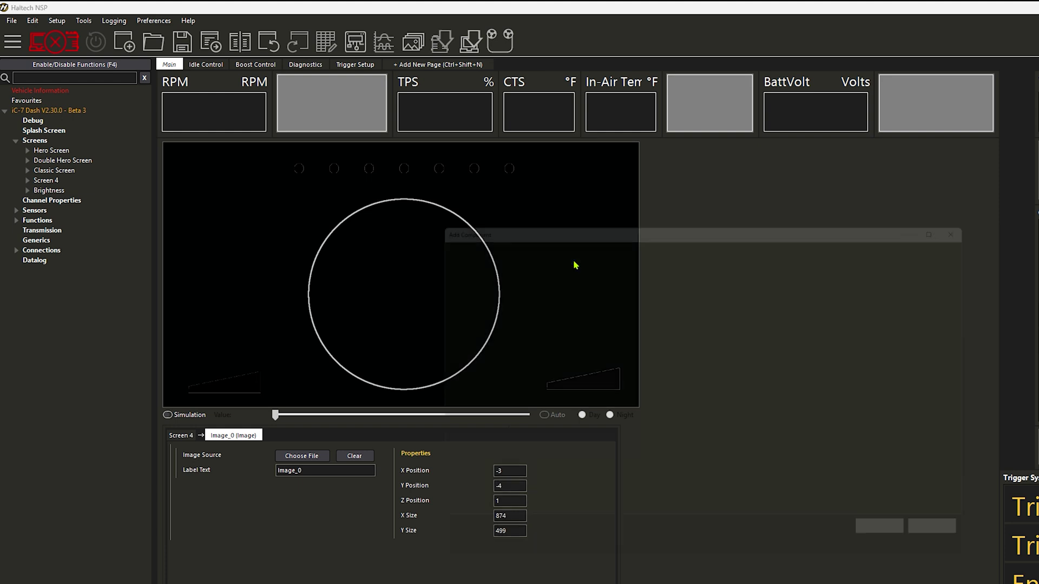
{"action": "scroll", "coordinate": [468, 316], "scroll_direction": "down", "scroll_amount": 5}
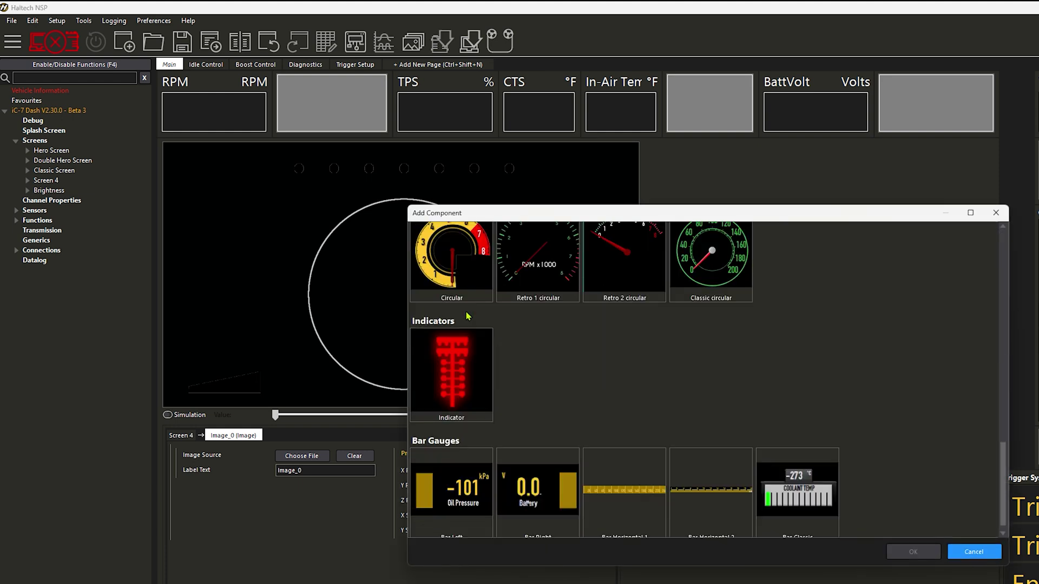
{"action": "left_click", "coordinate": [603, 489]}
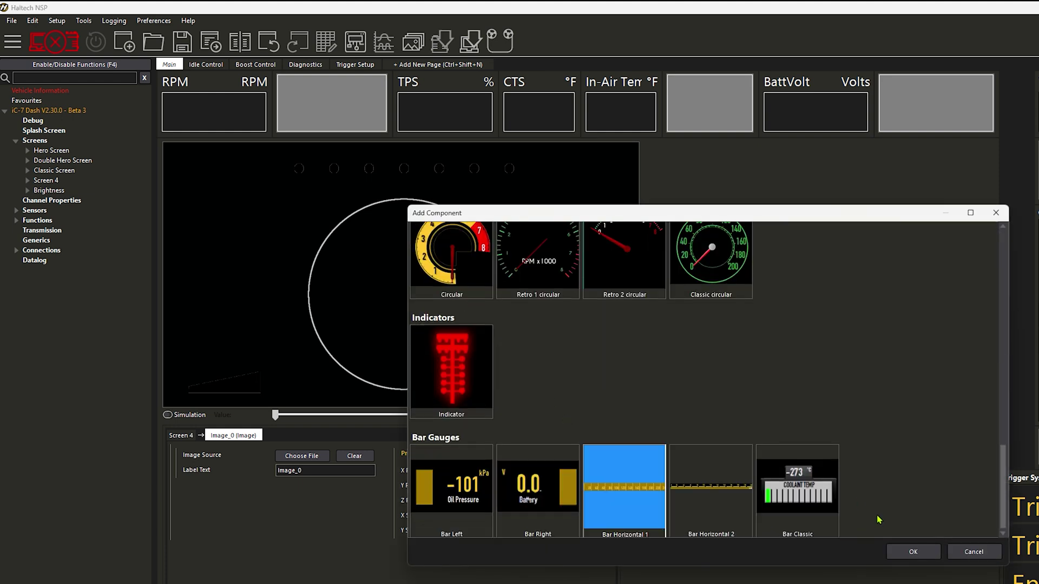
{"action": "left_click", "coordinate": [913, 552]}
{"action": "left_click_drag", "start_coordinate": [603, 282], "coordinate": [417, 254]}
{"action": "left_click_drag", "start_coordinate": [514, 260], "coordinate": [352, 328]}
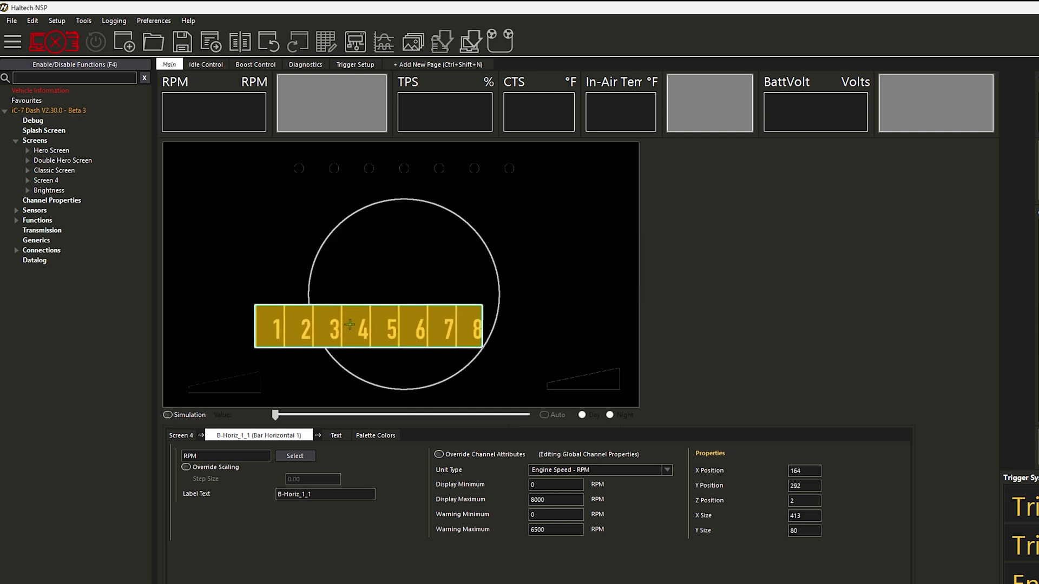
{"action": "left_click", "coordinate": [375, 436]}
Step: Override the screen palette, set day tick/label/unit opacity to 0 and day bar value blue
{"action": "left_click", "coordinate": [186, 455]}
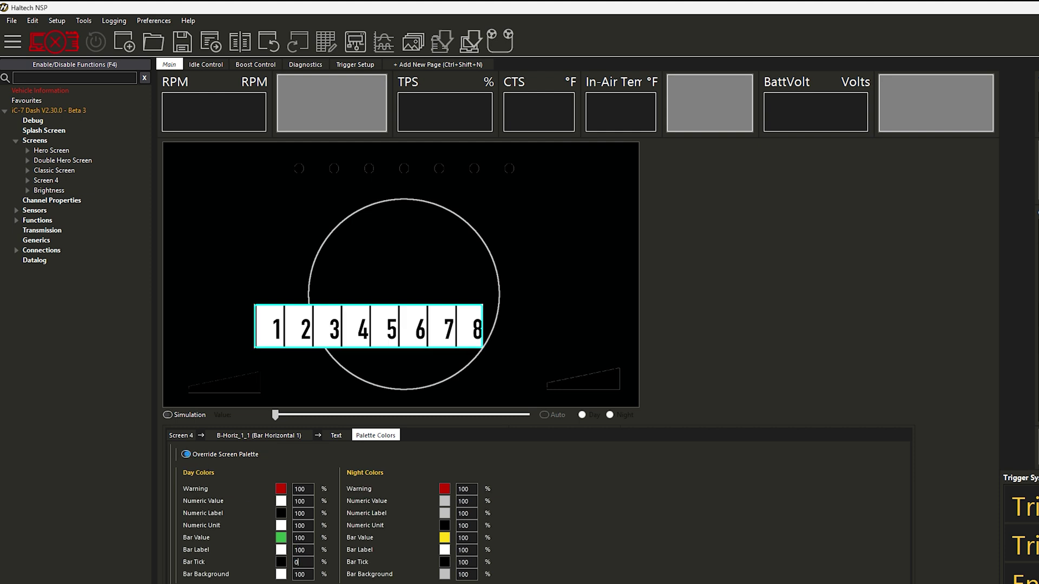
{"action": "left_click", "coordinate": [299, 576]}
{"action": "type", "text": "0"}
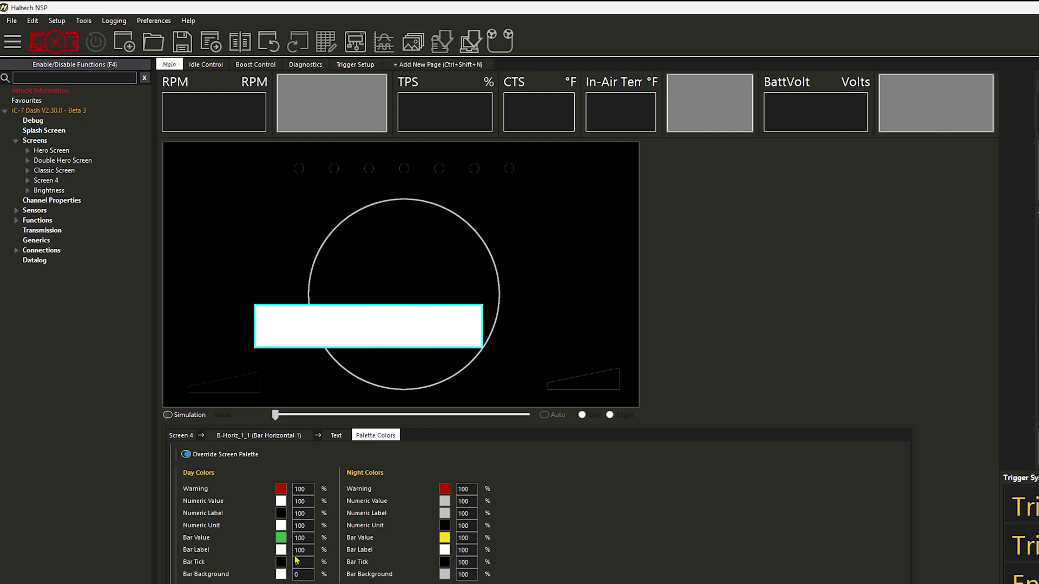
{"action": "left_click", "coordinate": [301, 550]}
{"action": "type", "text": "0"}
{"action": "left_click", "coordinate": [281, 537]}
{"action": "left_click", "coordinate": [608, 365]}
{"action": "left_click", "coordinate": [300, 526]}
{"action": "type", "text": "0"}
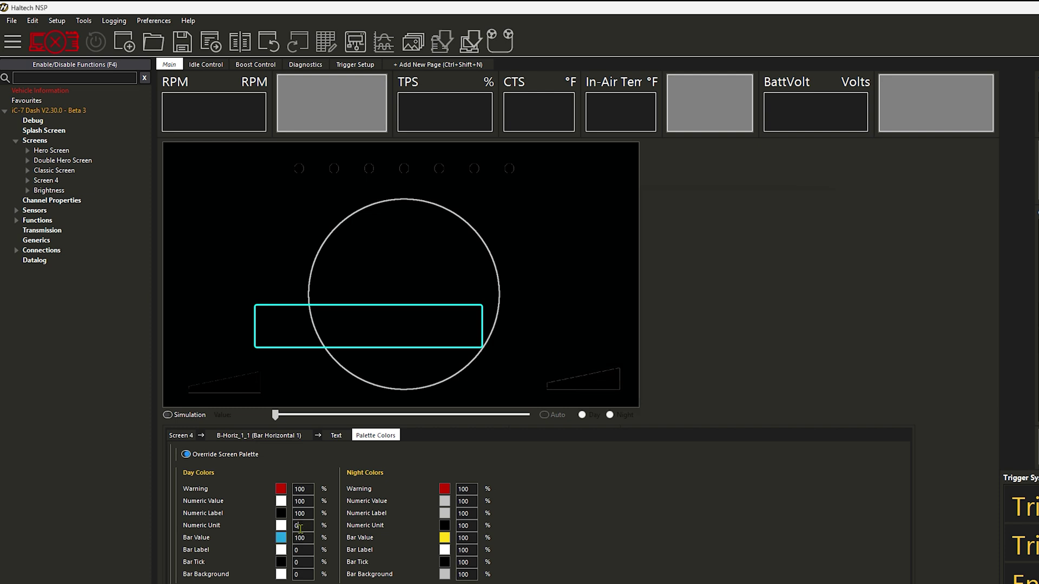
{"action": "type", "text": "0"}
Step: Make the night bar value blue and set night label, unit, tick and background opacity to 0
{"action": "left_click", "coordinate": [463, 513]}
{"action": "type", "text": "0"}
{"action": "left_click", "coordinate": [463, 525]}
{"action": "type", "text": "0"}
{"action": "left_click", "coordinate": [445, 537]}
{"action": "left_click", "coordinate": [667, 256]}
{"action": "left_click", "coordinate": [594, 323]}
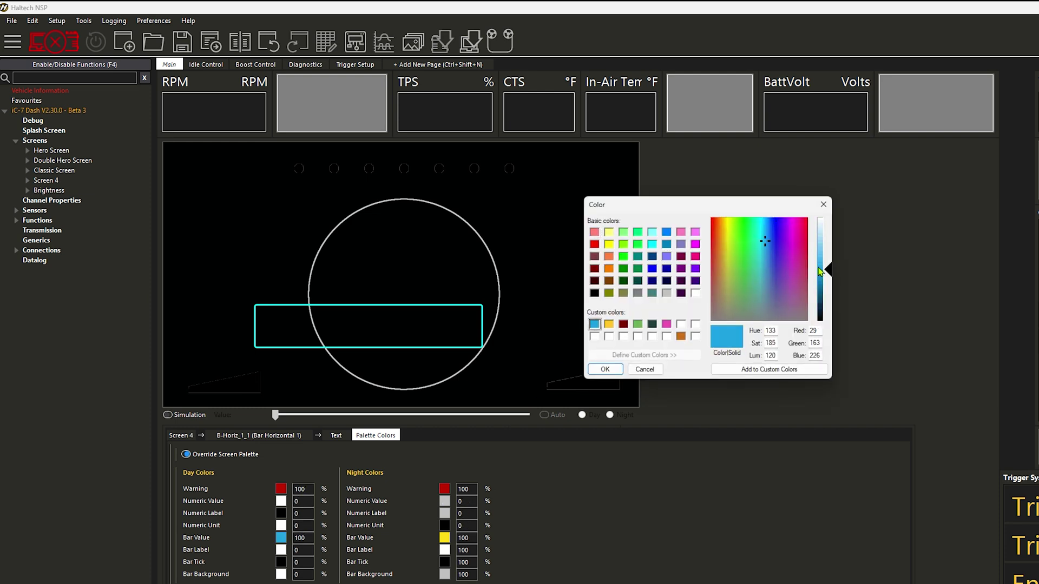
{"action": "left_click", "coordinate": [605, 369]}
{"action": "left_click", "coordinate": [463, 549]}
{"action": "type", "text": "0"}
{"action": "left_click", "coordinate": [463, 562]}
{"action": "type", "text": "0"}
{"action": "left_click", "coordinate": [463, 574]}
{"action": "type", "text": "0"}
Step: Shrink the bar to about 151 × 80 and move it over the lower-left wedge
{"action": "left_click_drag", "start_coordinate": [482, 320], "coordinate": [366, 320]}
{"action": "left_click_drag", "start_coordinate": [303, 333], "coordinate": [232, 386]}
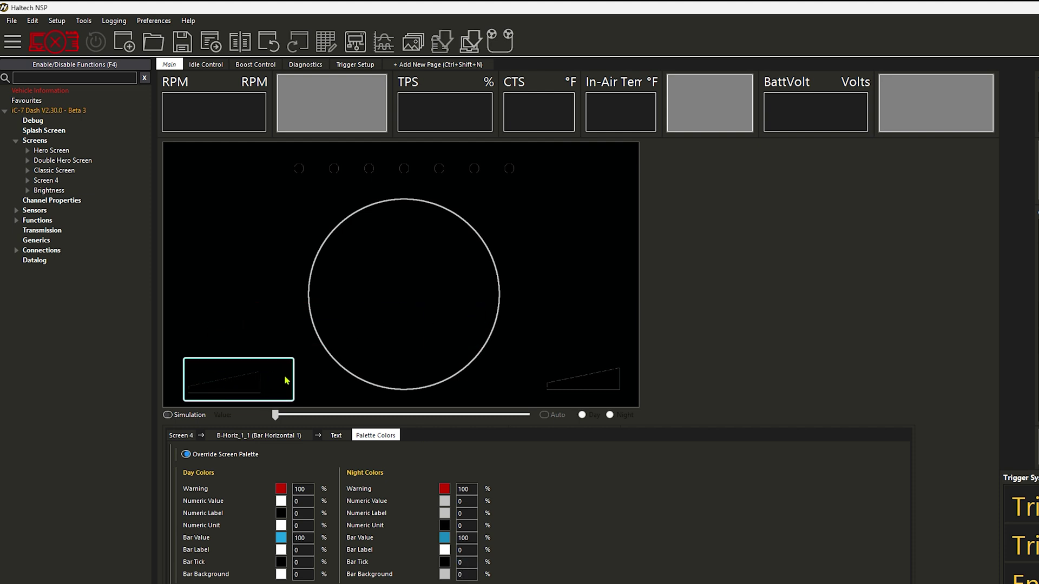
{"action": "left_click_drag", "start_coordinate": [293, 375], "coordinate": [267, 377]}
Step: Assign the Coolant Temperature channel to the bar gauge
{"action": "left_click", "coordinate": [276, 436]}
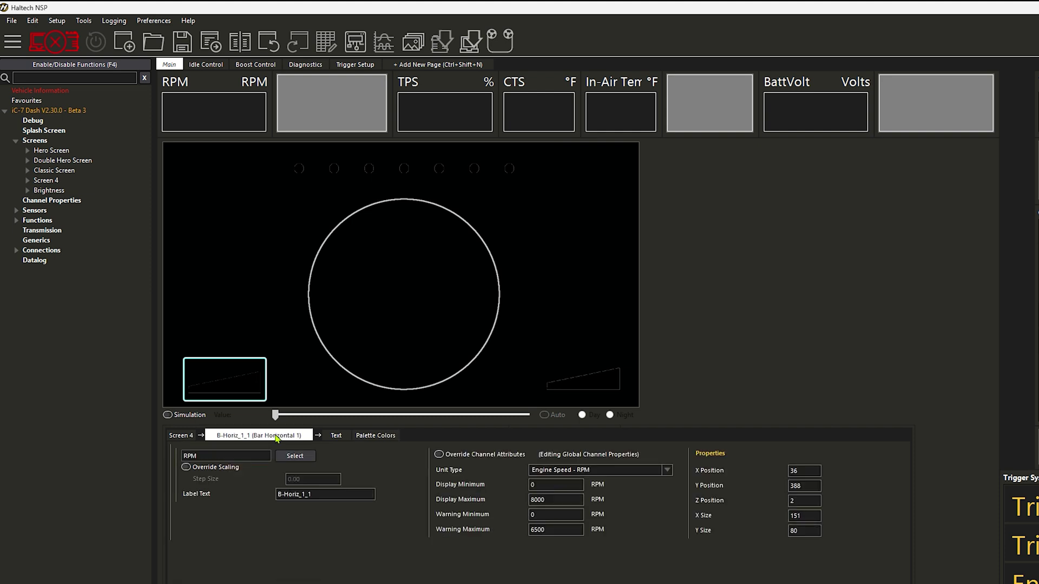
{"action": "double_click", "coordinate": [297, 494]}
{"action": "left_click", "coordinate": [295, 456]}
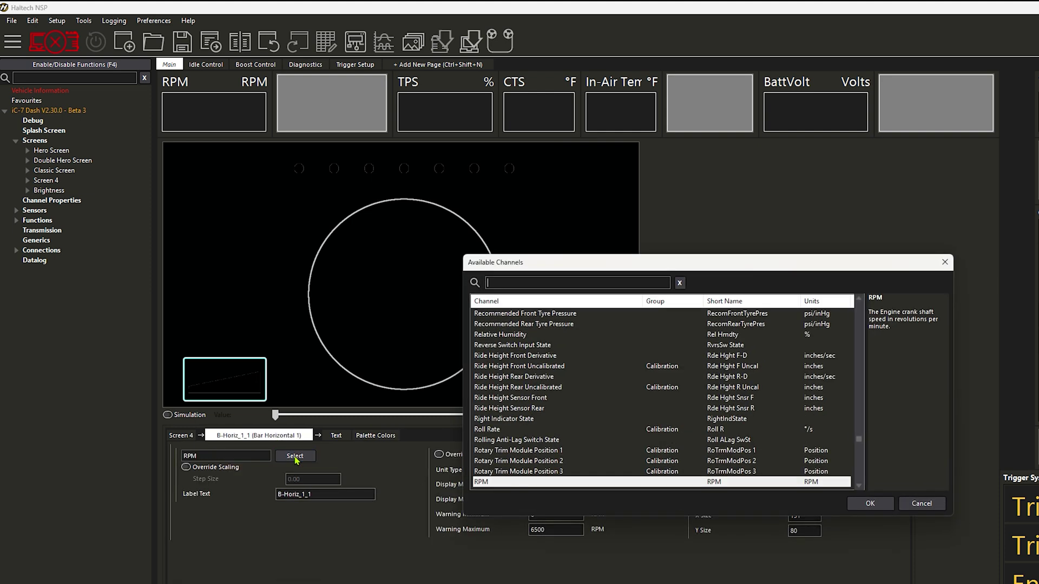
{"action": "type", "text": "oil"}
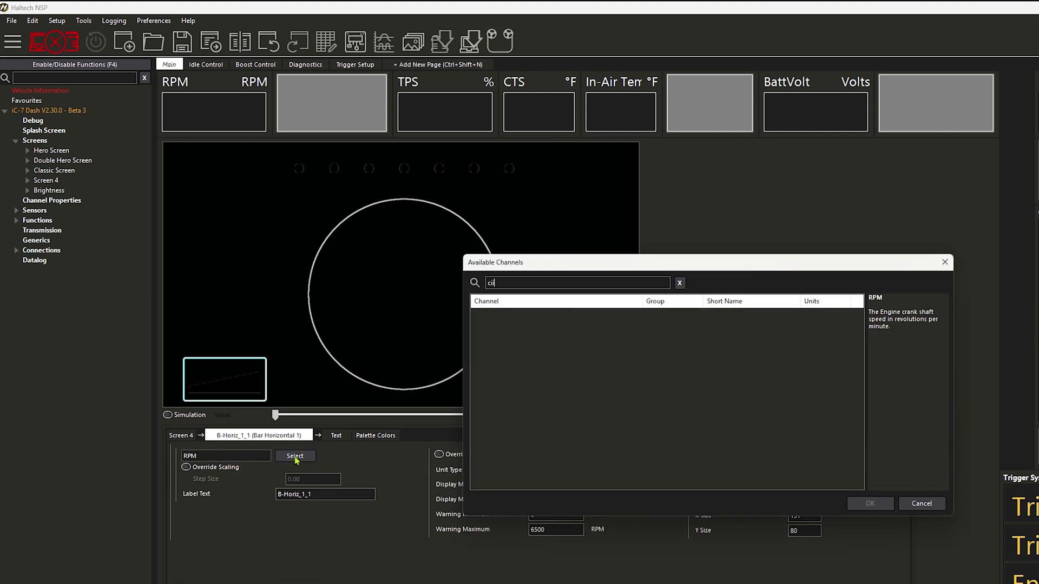
{"action": "type", "text": "oolant"}
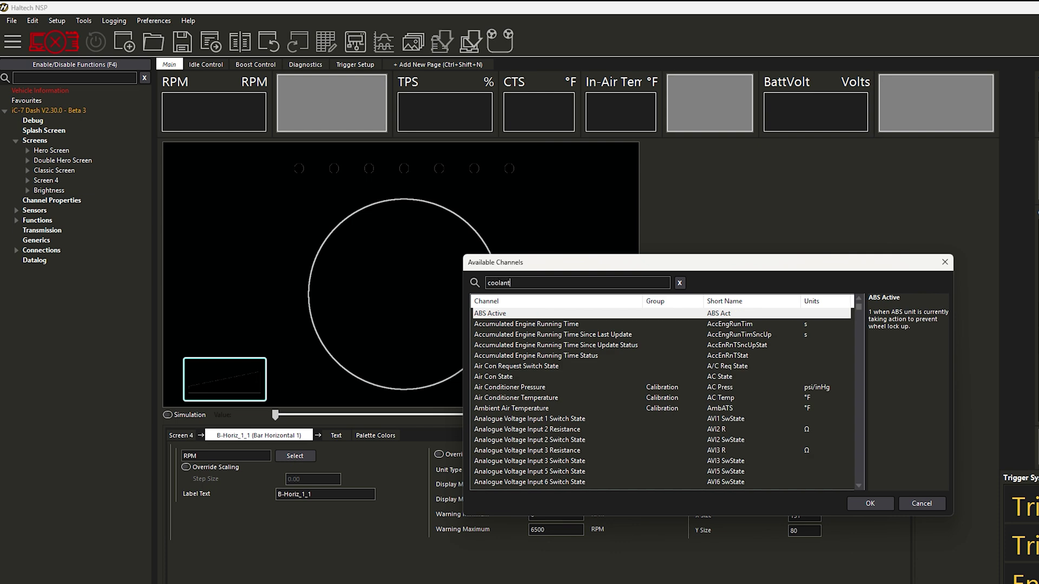
{"action": "left_click", "coordinate": [554, 324]}
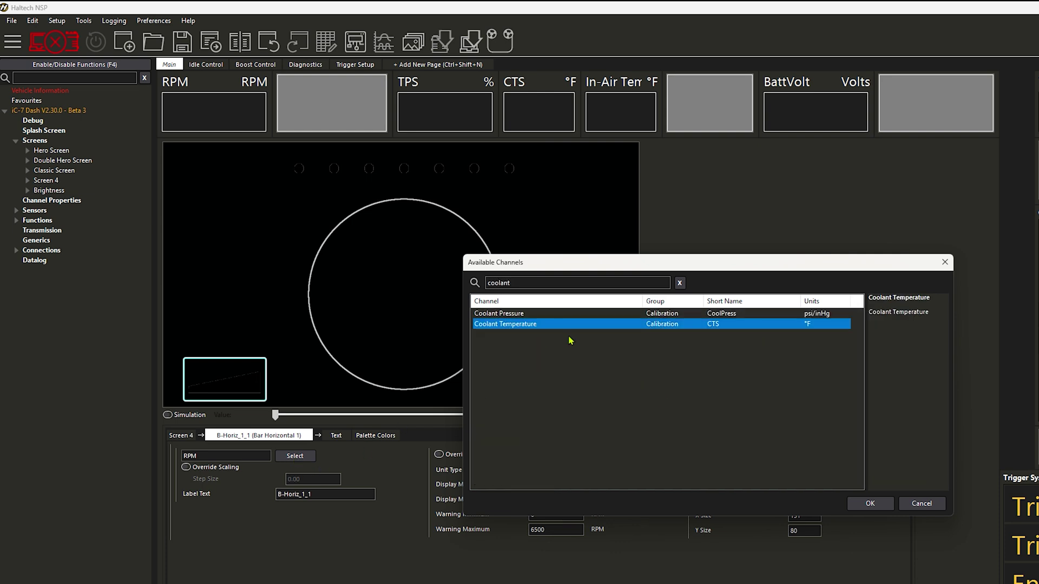
{"action": "left_click", "coordinate": [869, 506]}
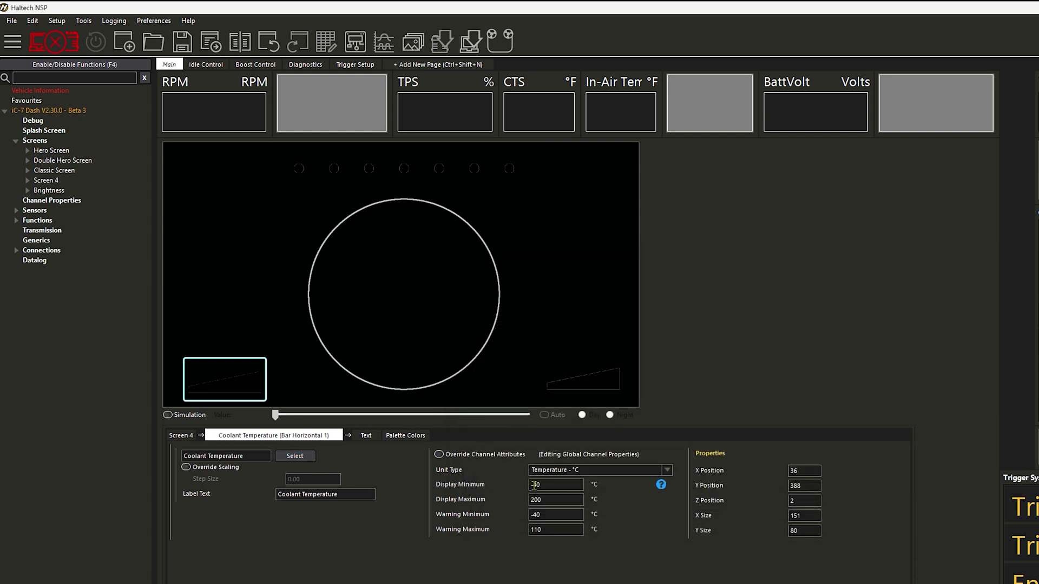
Step: Set units to °F, display range 20–300, and warning limits 20 and 220
{"action": "left_click", "coordinate": [543, 470]}
{"action": "left_click", "coordinate": [544, 492]}
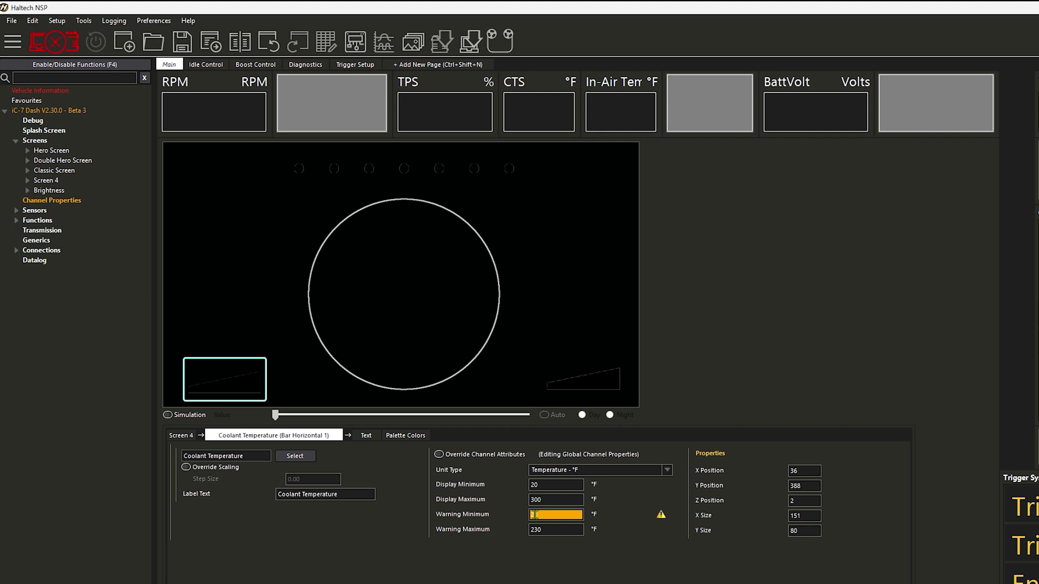
{"action": "type", "text": "0"}
{"action": "left_click", "coordinate": [536, 529]}
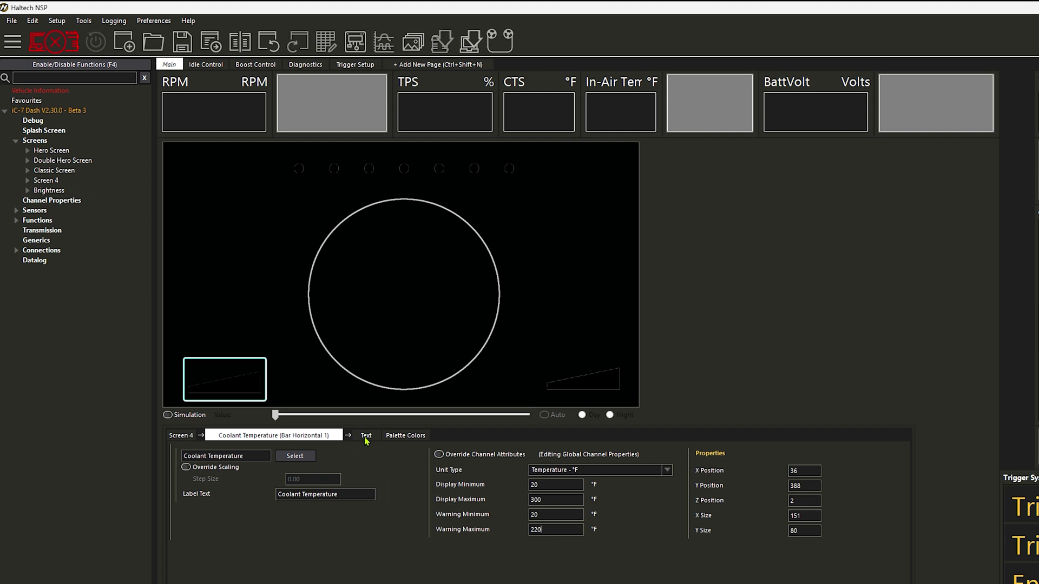
{"action": "left_click", "coordinate": [366, 437]}
Step: Turn on simulation and push the coolant bar high to show the COOLANT TEMP HIGH warning
{"action": "left_click", "coordinate": [230, 436]}
{"action": "left_click", "coordinate": [187, 416]}
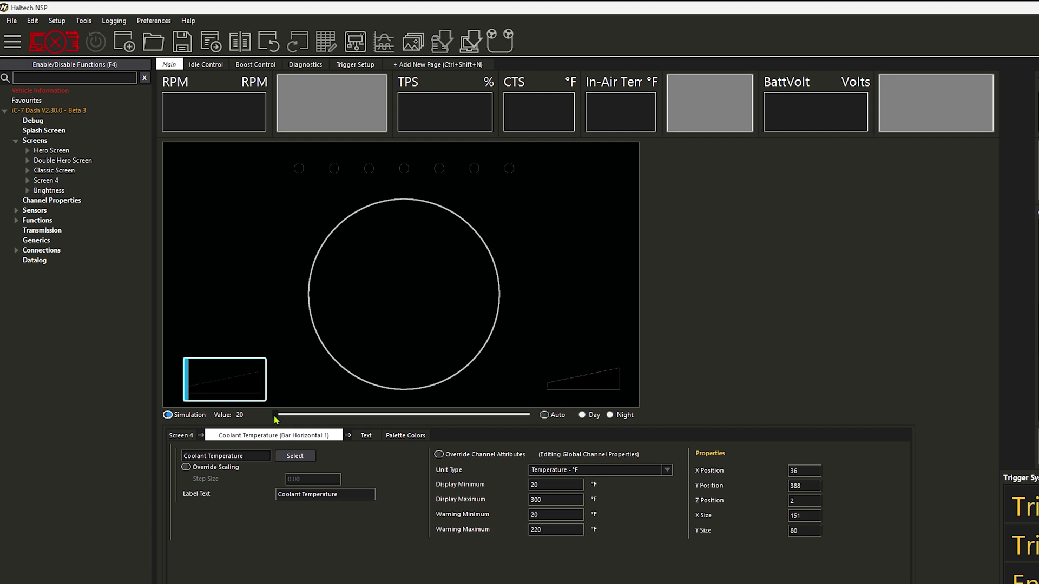
{"action": "mouse_move", "coordinate": [275, 415]}
{"action": "left_mouse_down"}
{"action": "mouse_move", "coordinate": [507, 418]}
{"action": "mouse_move", "coordinate": [273, 434]}
{"action": "left_mouse_up"}
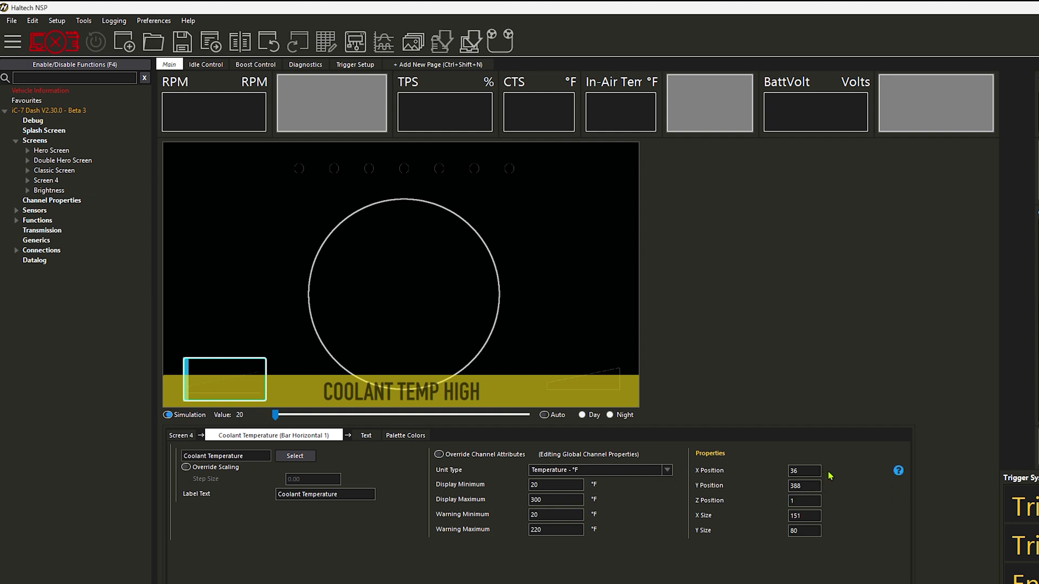
Step: Raise the background image to Z position 2, then re-test the coolant bar at a high value
{"action": "left_click", "coordinate": [545, 265]}
{"action": "double_click", "coordinate": [496, 501]}
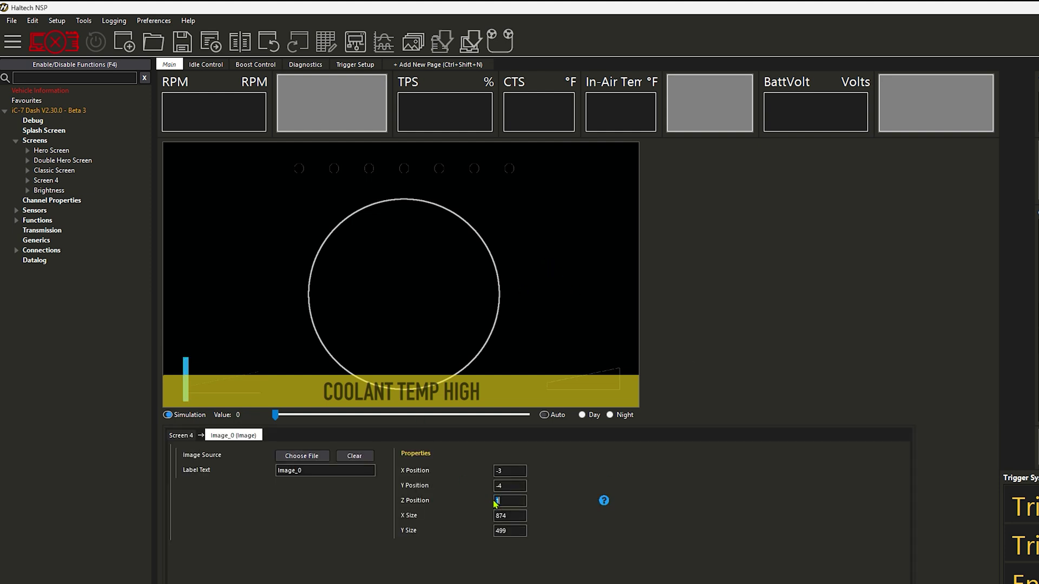
{"action": "type", "text": "2"}
{"action": "left_click", "coordinate": [232, 387]}
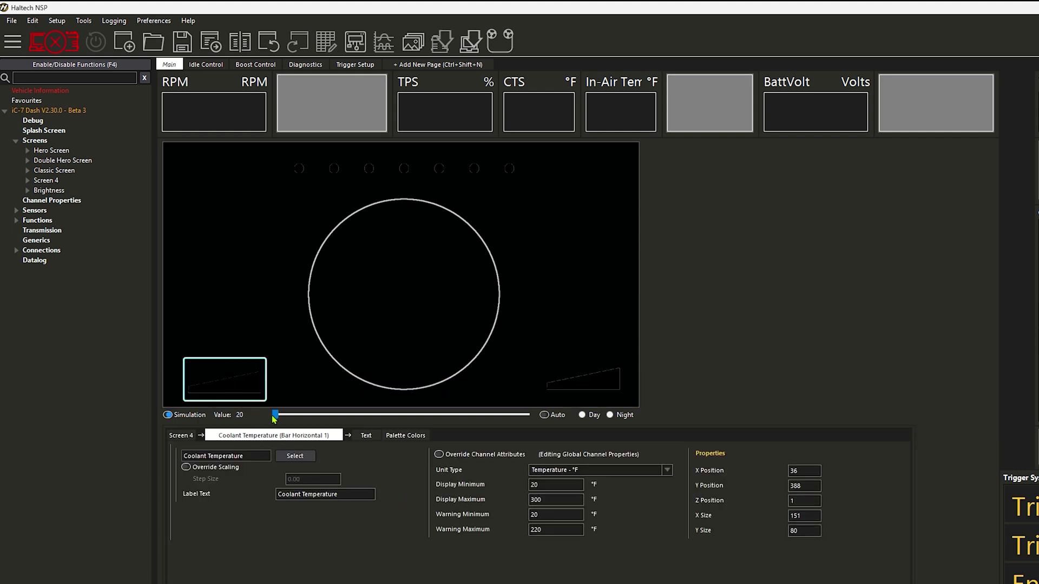
{"action": "mouse_move", "coordinate": [275, 418]}
{"action": "left_mouse_down"}
{"action": "mouse_move", "coordinate": [524, 427]}
{"action": "mouse_move", "coordinate": [275, 415]}
{"action": "left_mouse_up"}
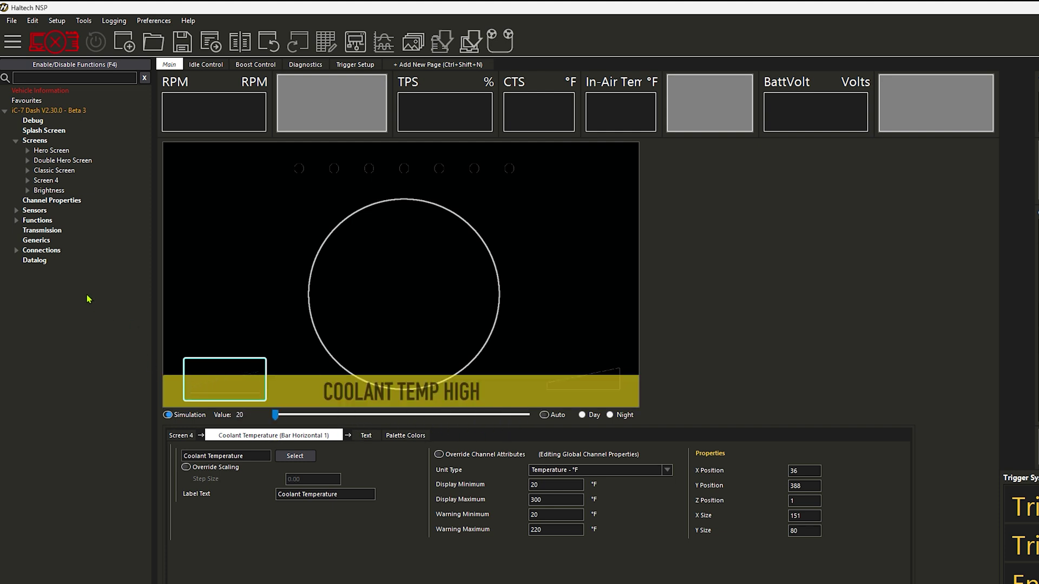
Step: Expand Sensors, Functions and Alarms in the tree and open the alarms table
{"action": "left_click", "coordinate": [17, 211]}
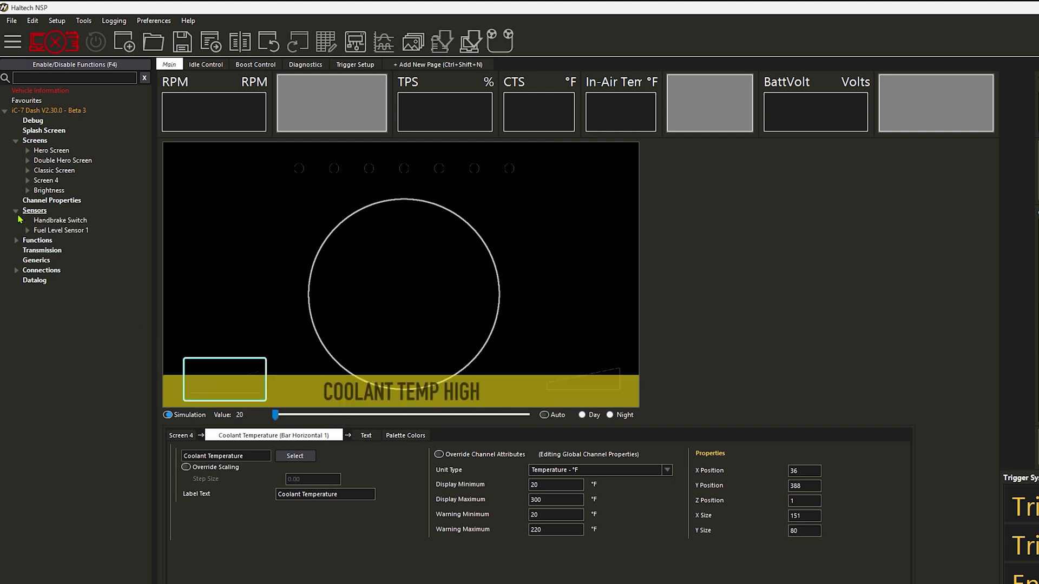
{"action": "left_click", "coordinate": [16, 241]}
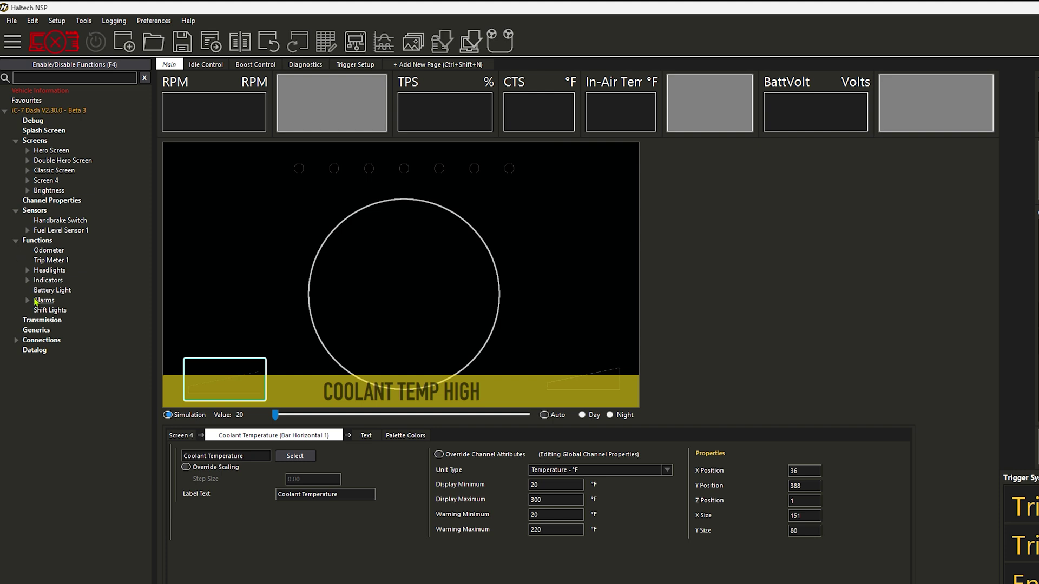
{"action": "left_click", "coordinate": [27, 301]}
{"action": "left_click", "coordinate": [45, 301]}
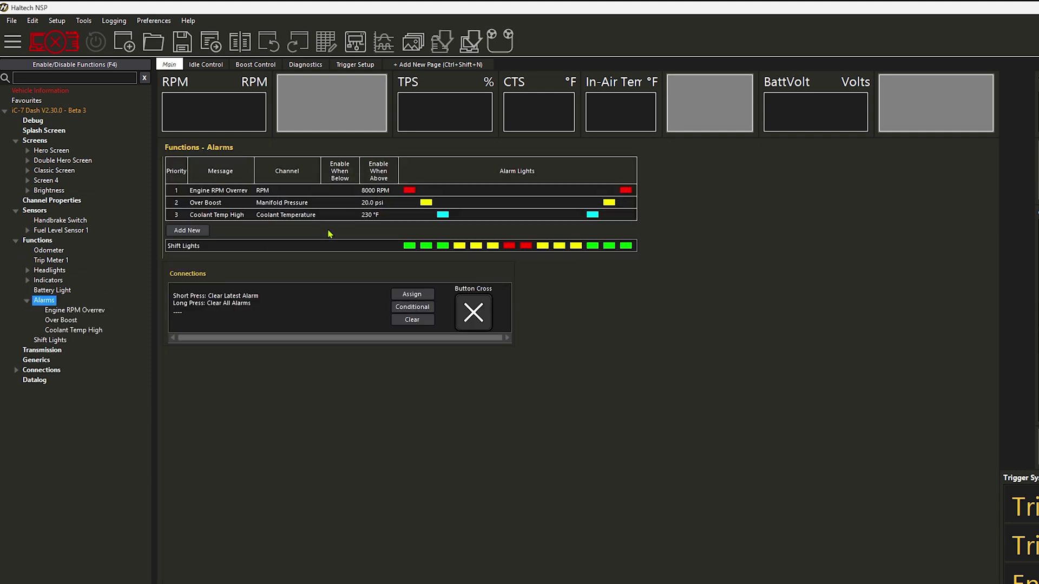
Step: Delete the Coolant Temp High, RPM over-rev and Over Boost alarms and go back to Screen 4
{"action": "left_click", "coordinate": [337, 215]}
{"action": "key", "text": "Delete"}
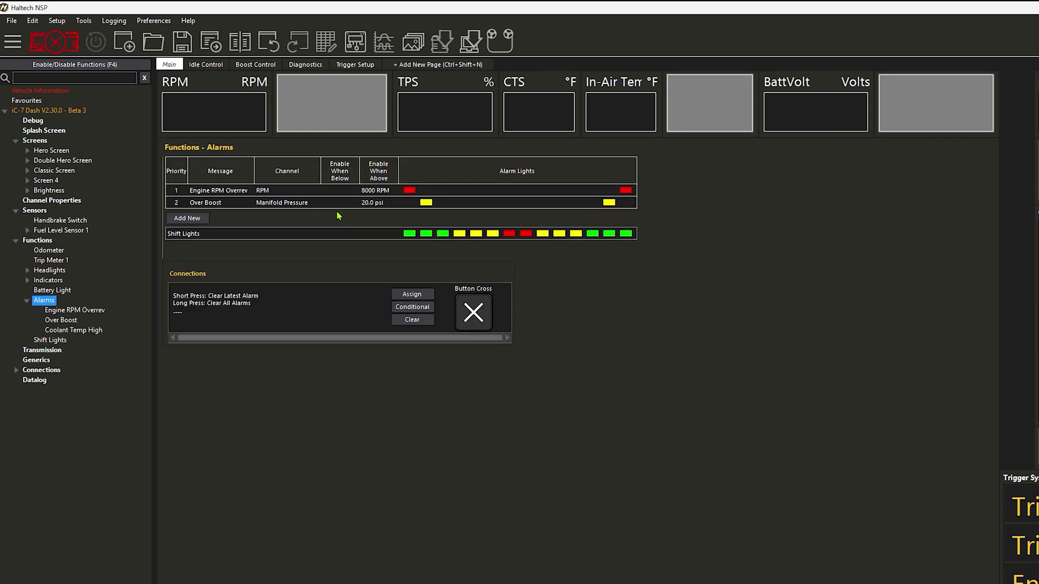
{"action": "left_click", "coordinate": [222, 194]}
{"action": "key", "text": "Delete"}
{"action": "left_click", "coordinate": [222, 193]}
{"action": "key", "text": "Delete"}
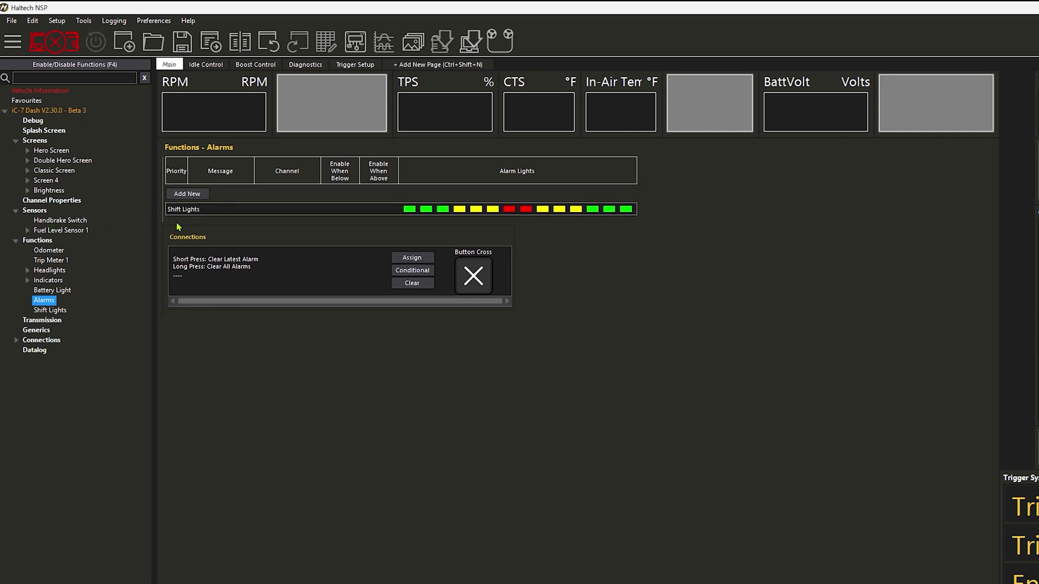
{"action": "left_click", "coordinate": [50, 183]}
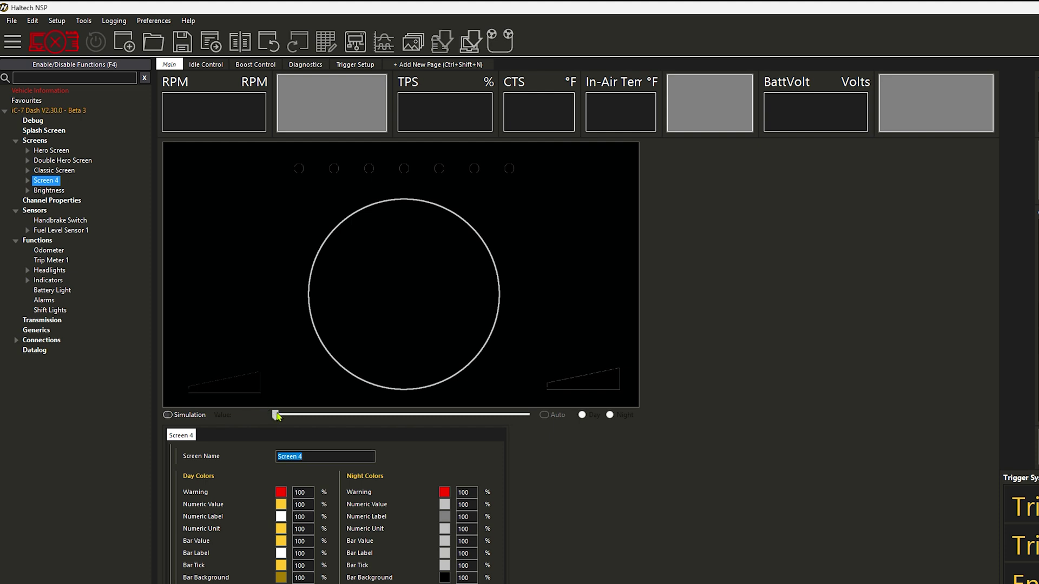
Step: Test the coolant bar with simulation, then duplicate it and move the copy to the lower right
{"action": "left_click", "coordinate": [168, 415]}
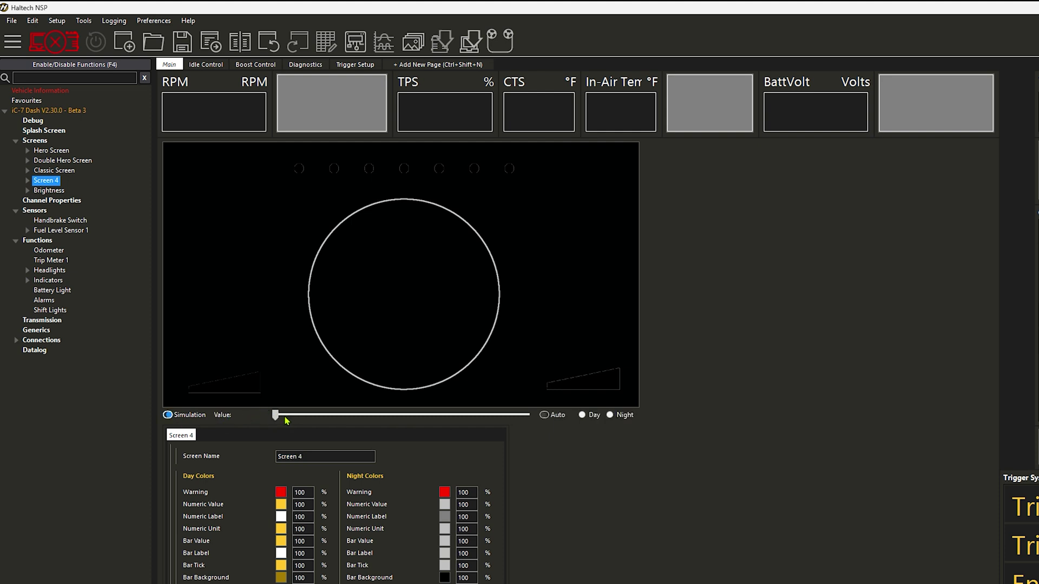
{"action": "left_click", "coordinate": [220, 383]}
{"action": "mouse_move", "coordinate": [276, 417]}
{"action": "left_mouse_down"}
{"action": "mouse_move", "coordinate": [520, 416]}
{"action": "mouse_move", "coordinate": [275, 415]}
{"action": "left_mouse_up"}
{"action": "right_click", "coordinate": [228, 391]}
{"action": "left_click", "coordinate": [260, 421]}
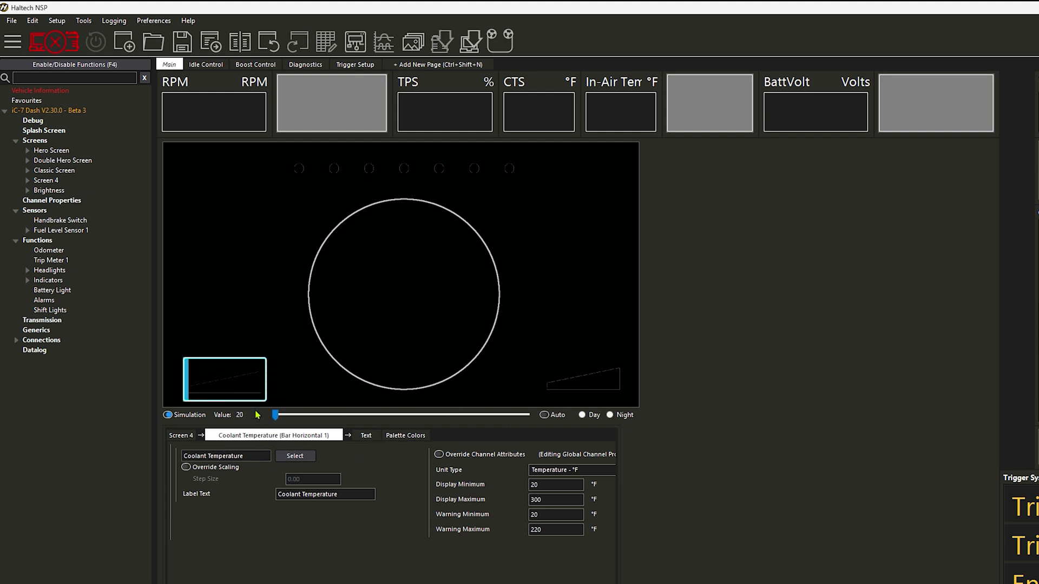
{"action": "left_click_drag", "start_coordinate": [240, 382], "coordinate": [596, 385]}
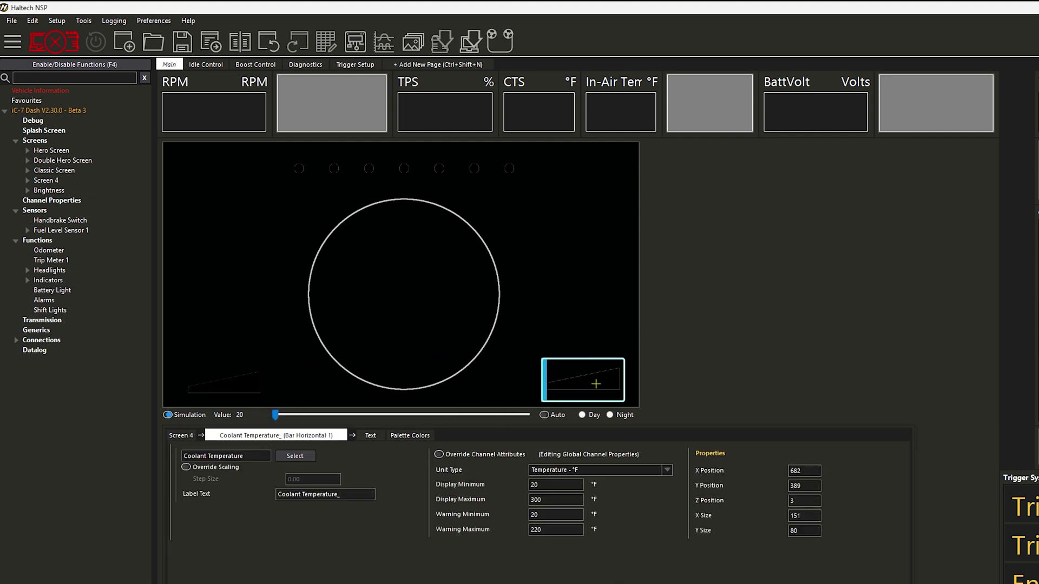
Step: Bind the copied bar to the Oil Pressure channel with a display maximum of 90
{"action": "left_click", "coordinate": [295, 456]}
{"action": "type", "text": "oil press"}
{"action": "double_click", "coordinate": [528, 314]}
{"action": "left_click", "coordinate": [667, 469]}
{"action": "left_click", "coordinate": [557, 500]}
{"action": "type", "text": "90"}
{"action": "left_click", "coordinate": [549, 517]}
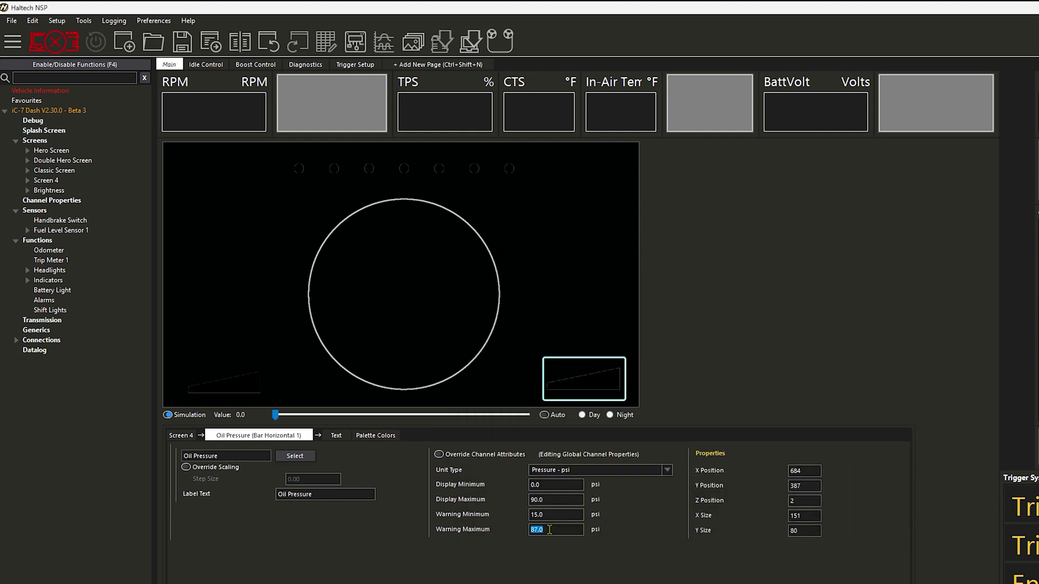
Step: Make the oil bar's fill green and check it with a simulated reading of 29
{"action": "left_click", "coordinate": [375, 435]}
{"action": "left_click", "coordinate": [281, 537]}
{"action": "left_click", "coordinate": [637, 324]}
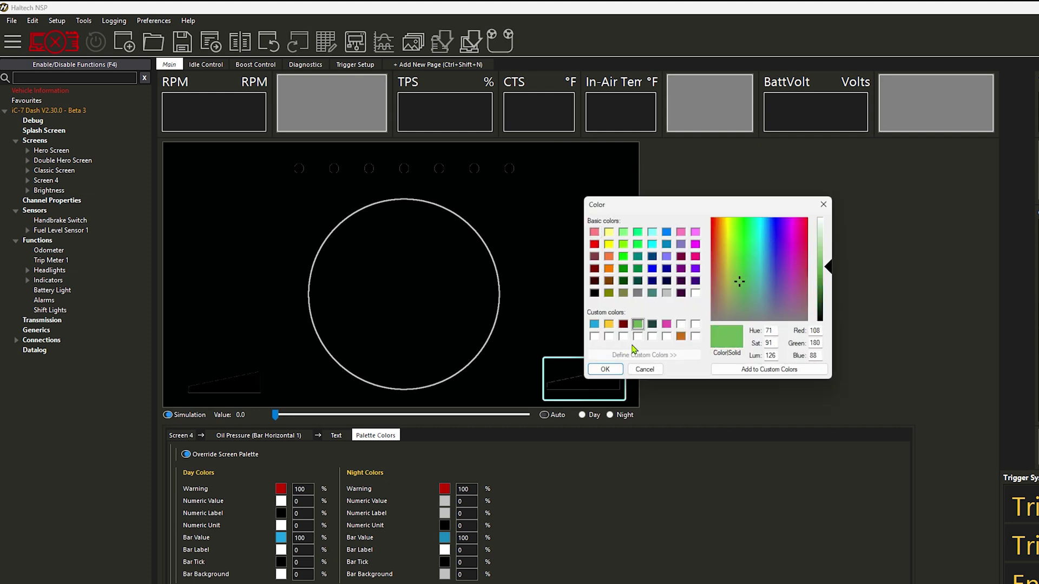
{"action": "left_click", "coordinate": [605, 369]}
{"action": "left_click", "coordinate": [336, 436]}
{"action": "left_click", "coordinate": [259, 436]}
{"action": "mouse_move", "coordinate": [275, 414]}
{"action": "left_mouse_down"}
{"action": "mouse_move", "coordinate": [526, 415]}
{"action": "mouse_move", "coordinate": [275, 415]}
{"action": "left_mouse_up"}
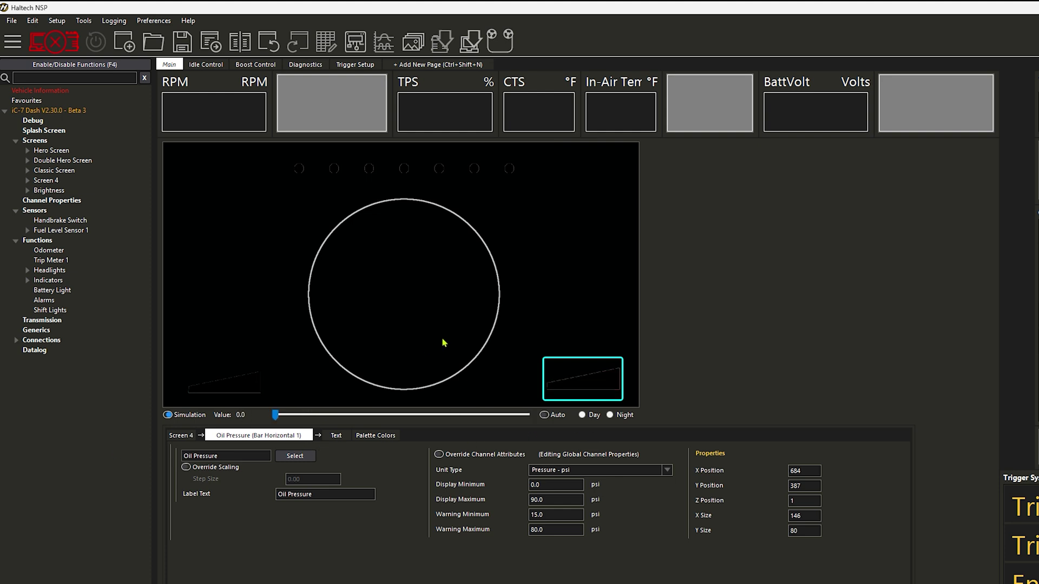
{"action": "left_click", "coordinate": [535, 322]}
Step: Add a Numeric readout to Screen 4 and bind it to the Oil Pressure channel
{"action": "right_click", "coordinate": [561, 334]}
{"action": "left_click", "coordinate": [579, 340]}
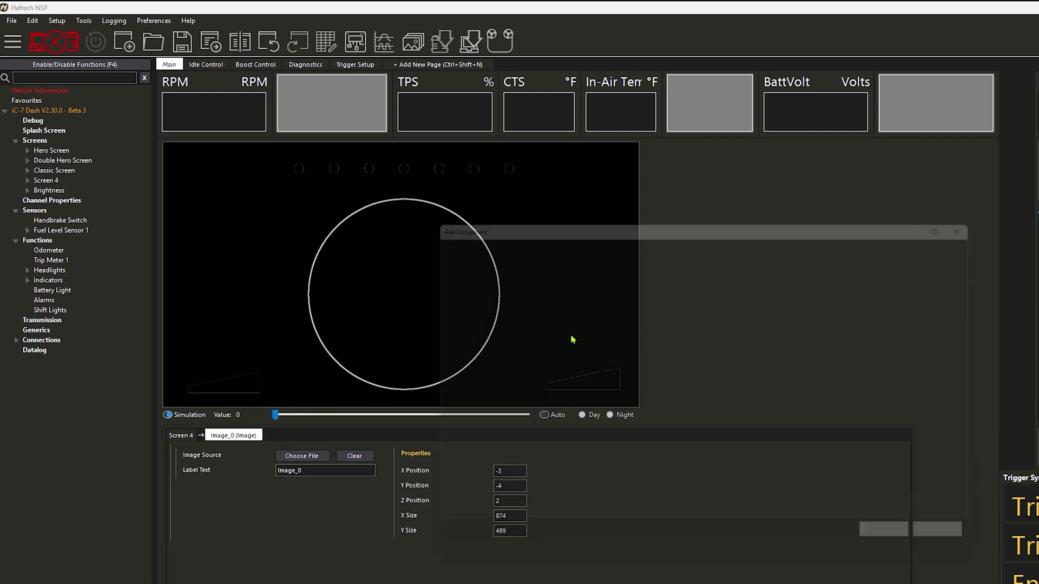
{"action": "left_click", "coordinate": [488, 424]}
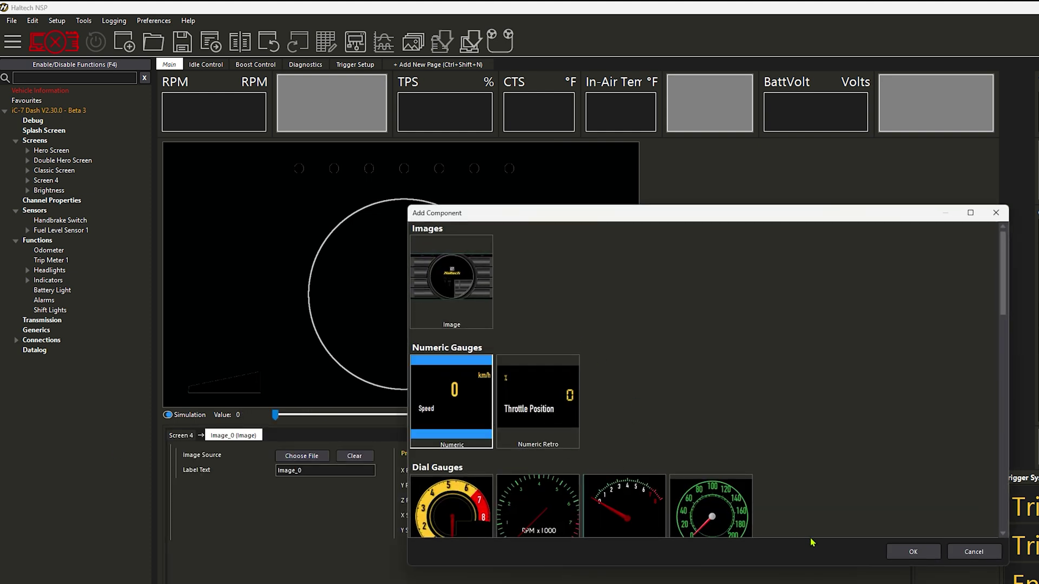
{"action": "left_click", "coordinate": [895, 550]}
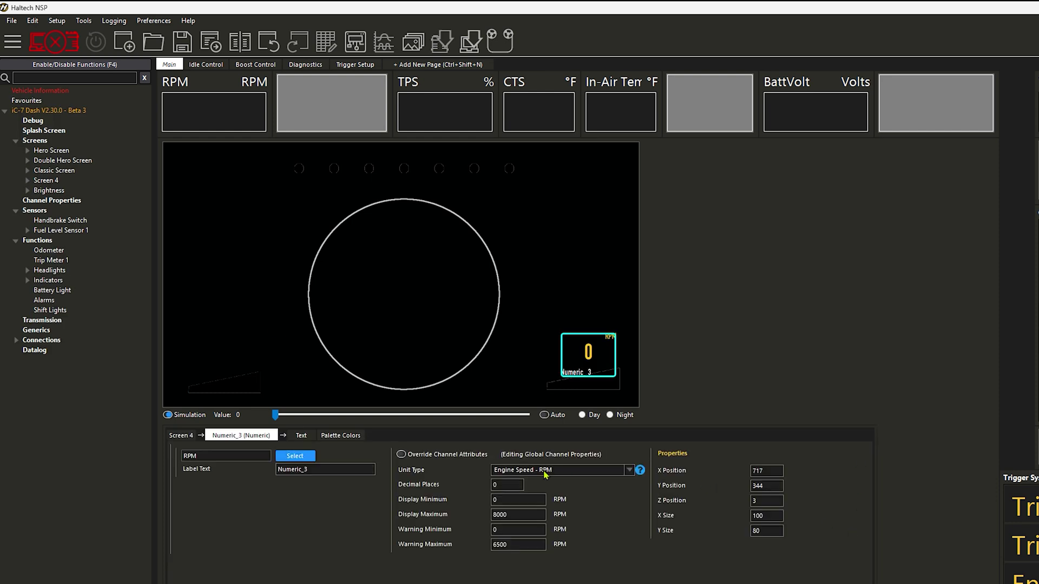
{"action": "left_click", "coordinate": [295, 456]}
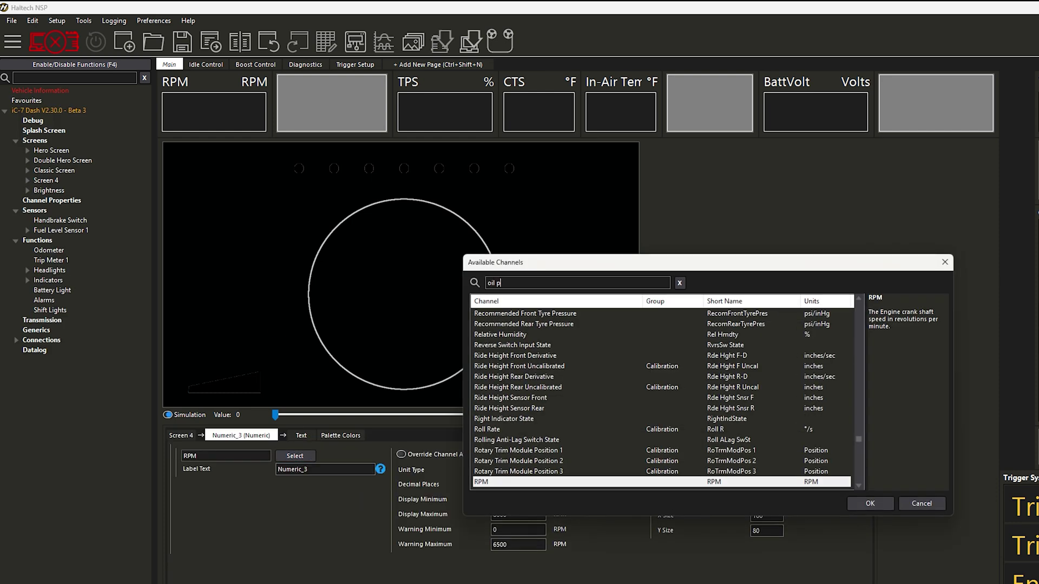
{"action": "left_click", "coordinate": [540, 316]}
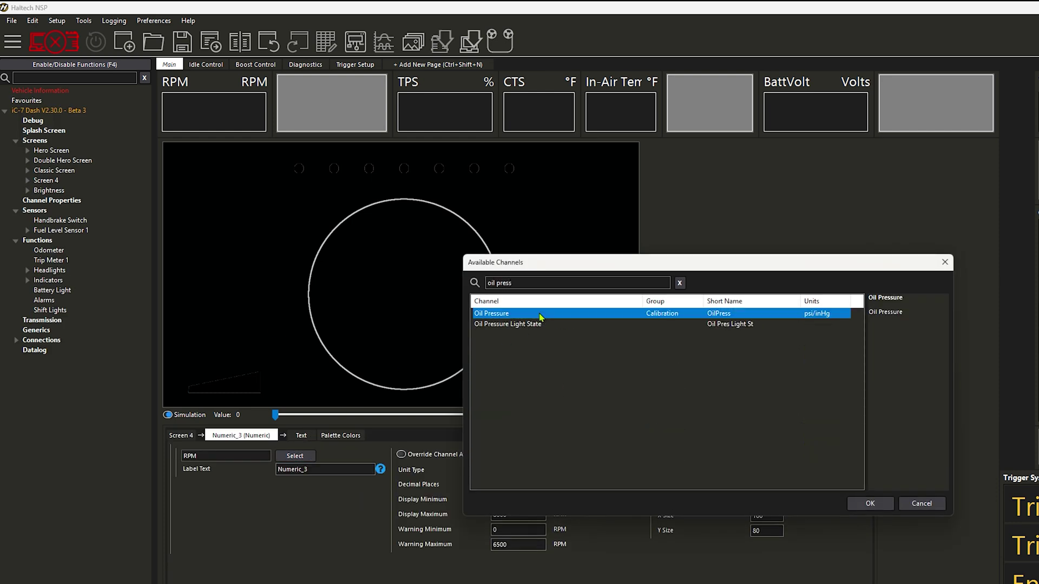
{"action": "left_click", "coordinate": [868, 502]}
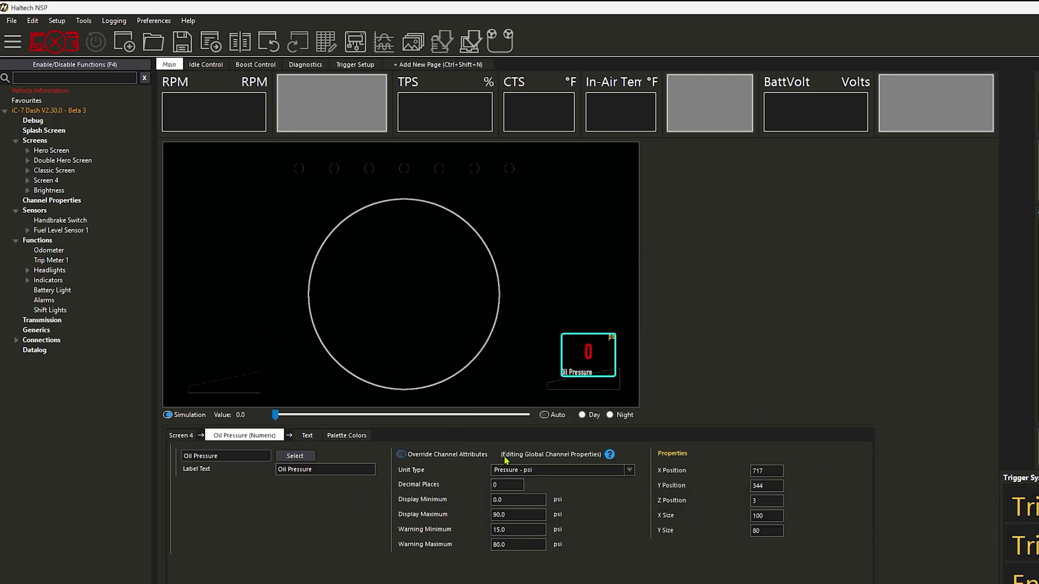
Step: Set the readout's label alignment to Left-Top and nudge the readout slightly down-left
{"action": "left_click", "coordinate": [307, 436]}
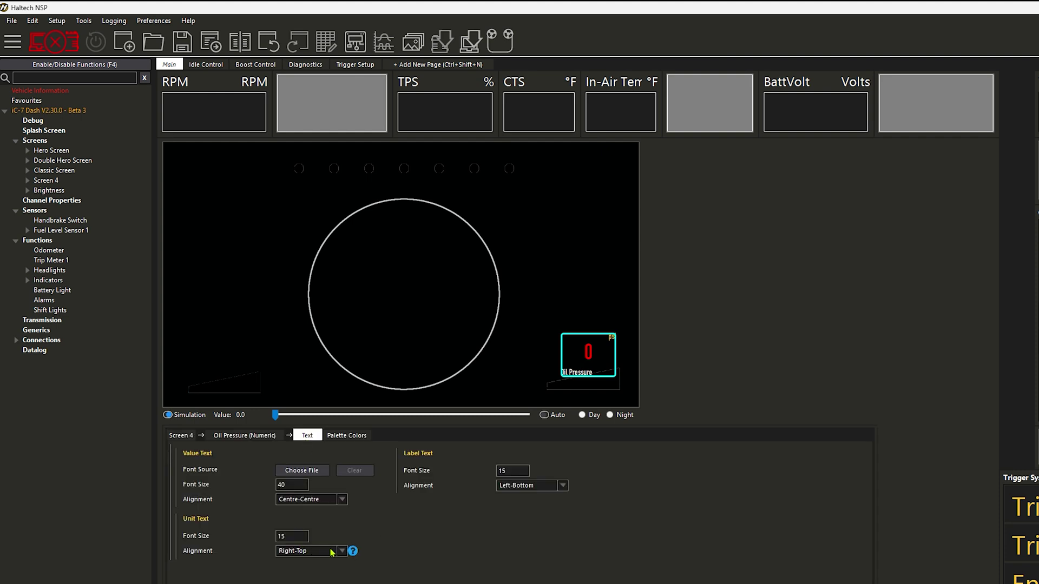
{"action": "left_click", "coordinate": [562, 486]}
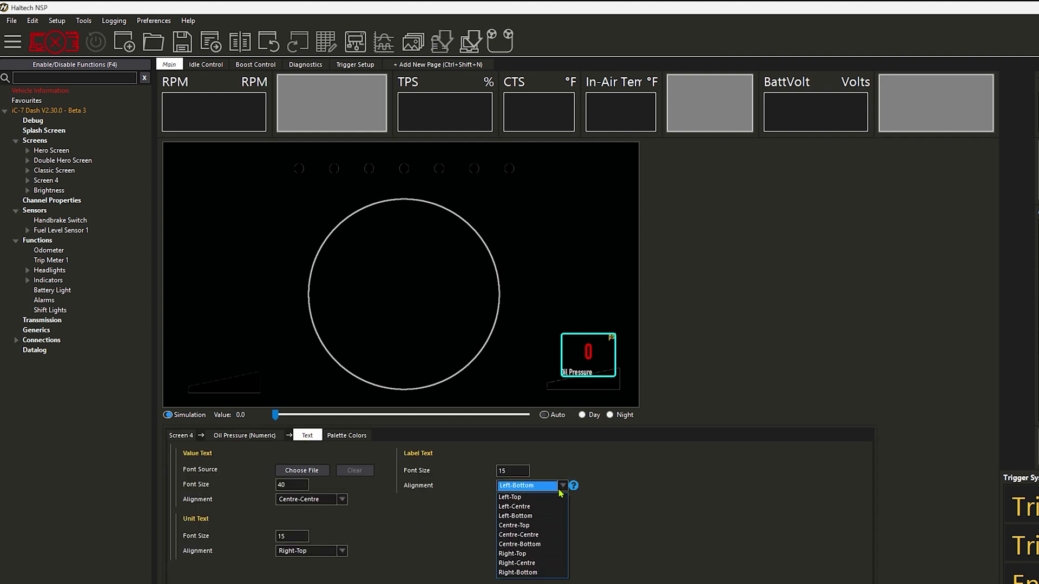
{"action": "left_click", "coordinate": [553, 501]}
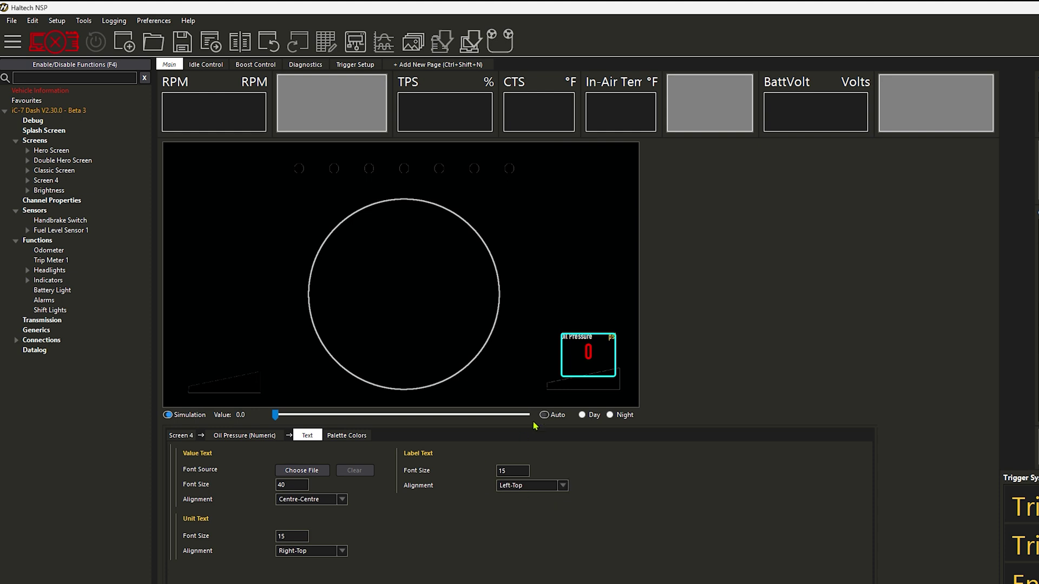
{"action": "left_click_drag", "start_coordinate": [588, 351], "coordinate": [583, 362]}
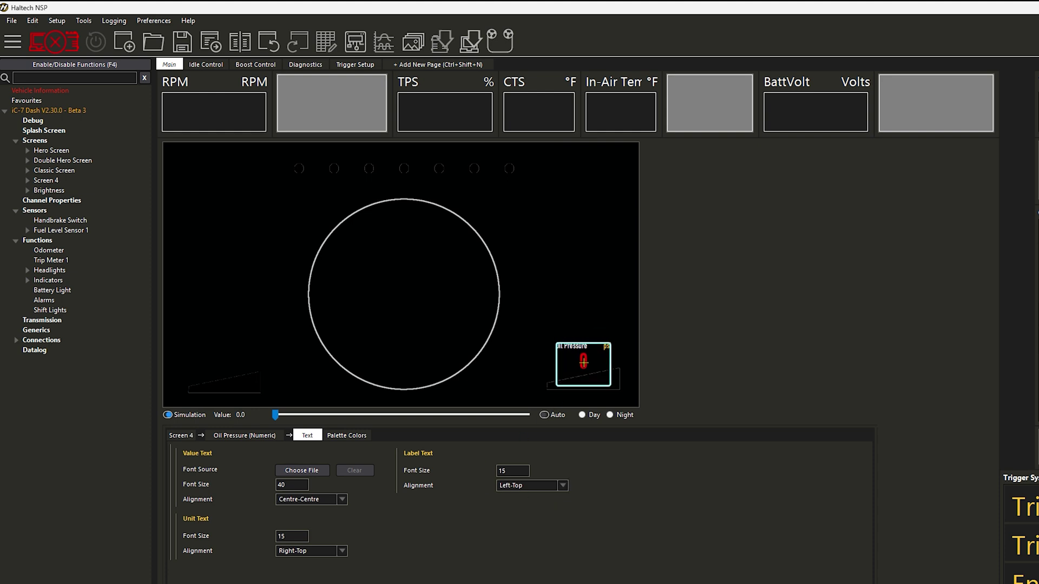
Step: Override the screen palette, making the Day Numeric Label white and Night Numeric Unit light grey
{"action": "left_click", "coordinate": [370, 436]}
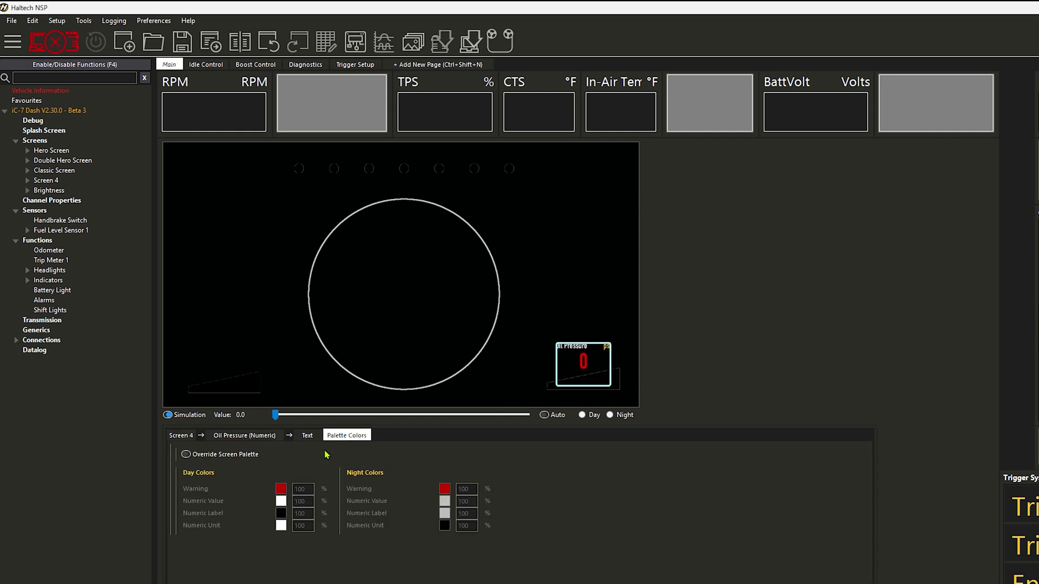
{"action": "left_click", "coordinate": [204, 459]}
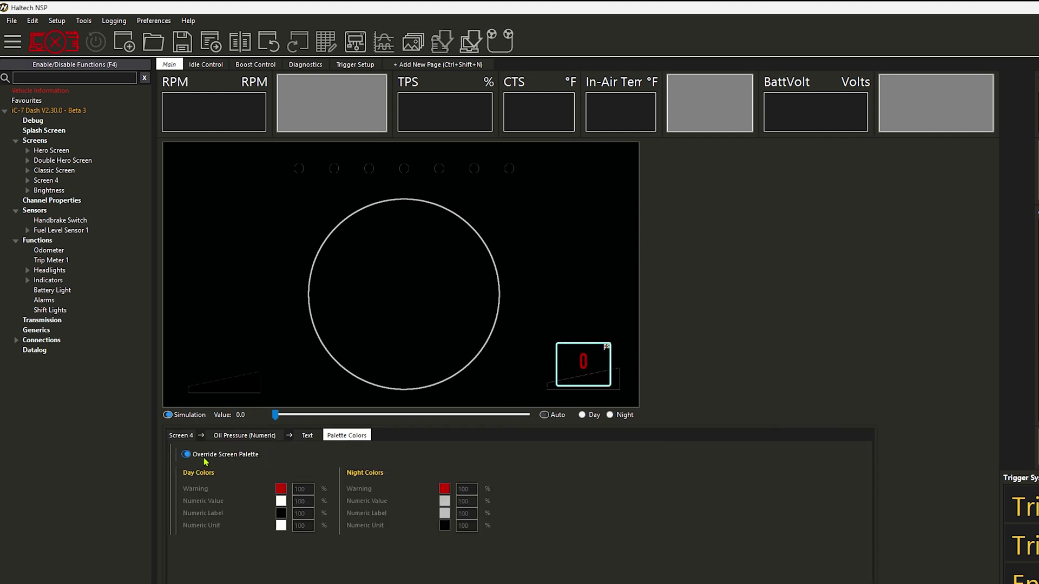
{"action": "left_click", "coordinate": [281, 516]}
{"action": "left_click", "coordinate": [597, 337]}
{"action": "left_click", "coordinate": [600, 364]}
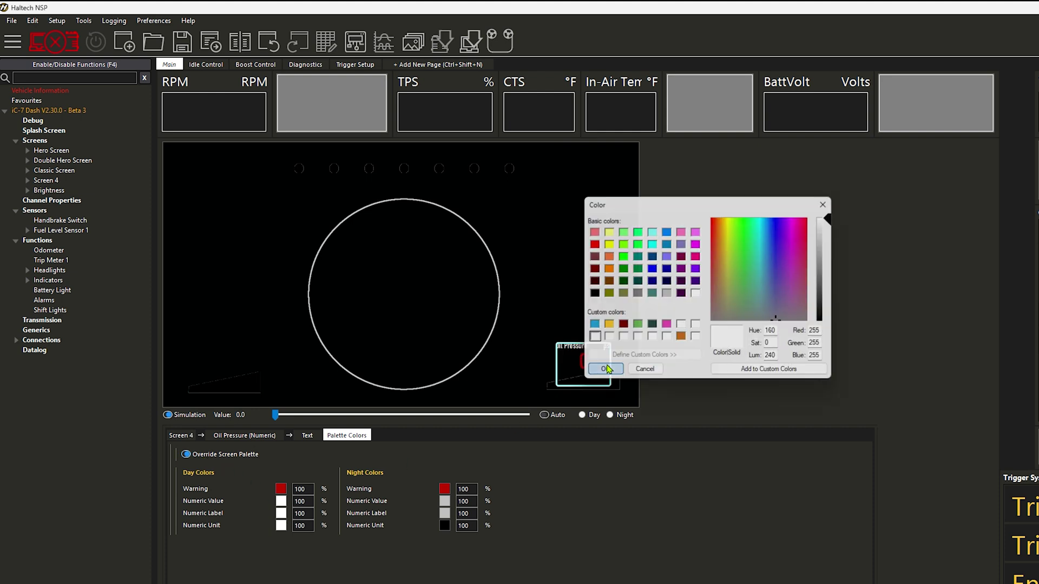
{"action": "left_click", "coordinate": [446, 525]}
{"action": "left_click", "coordinate": [667, 292]}
{"action": "left_click", "coordinate": [605, 369]}
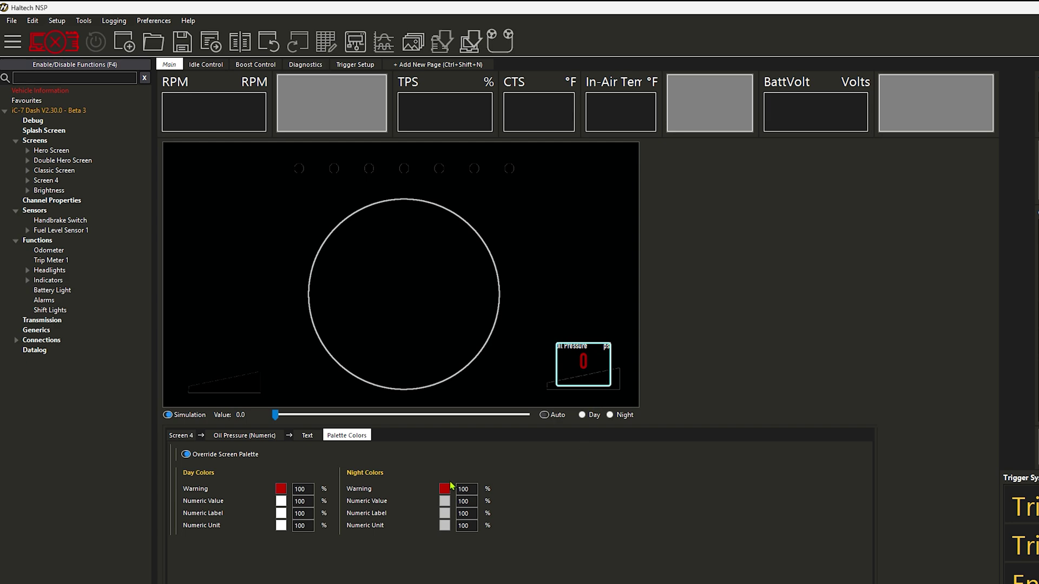
{"action": "left_click", "coordinate": [245, 436]}
{"action": "left_click", "coordinate": [307, 435]}
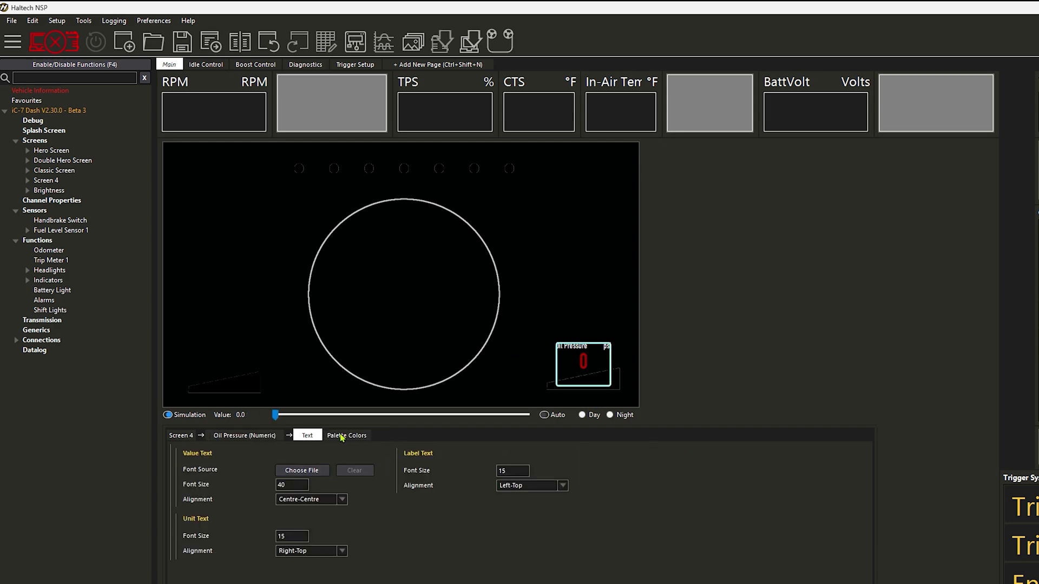
Step: Load the segmented custom font and set unit alignment to Right-Centre, keeping the label Left-Top
{"action": "left_click", "coordinate": [301, 470]}
{"action": "left_click", "coordinate": [731, 337]}
{"action": "left_click", "coordinate": [859, 550]}
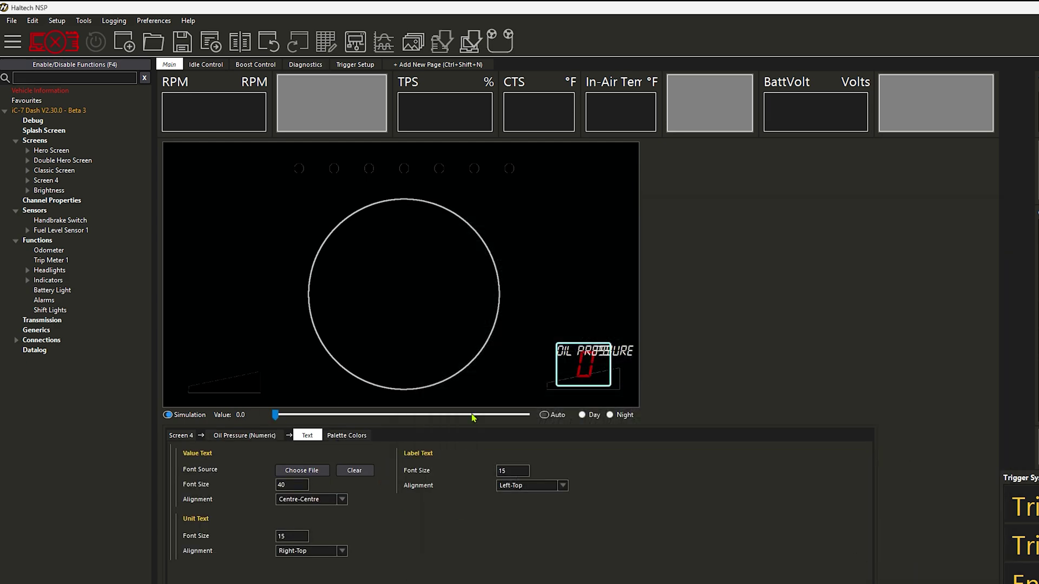
{"action": "left_click", "coordinate": [552, 486]}
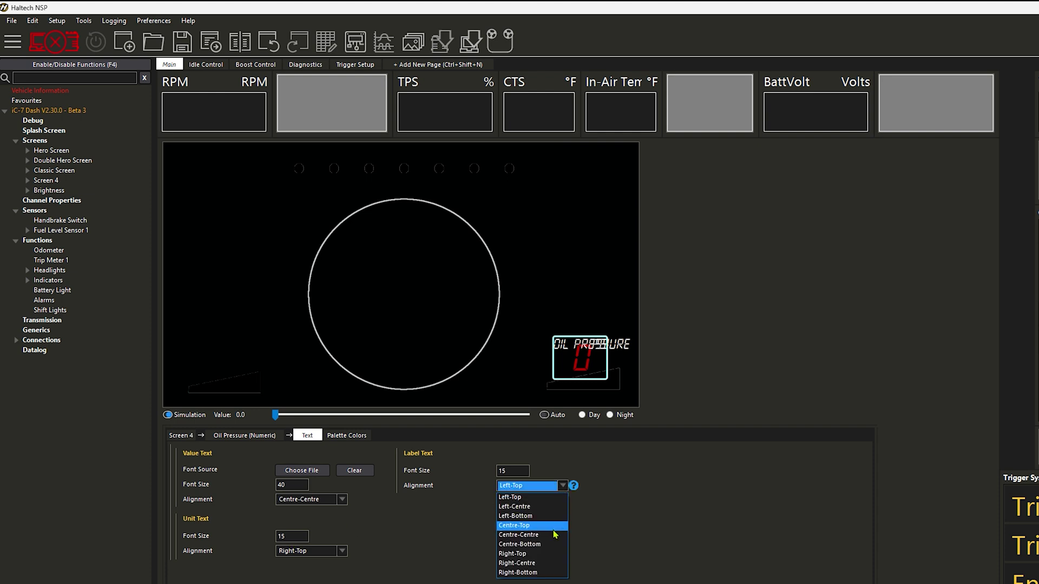
{"action": "left_click", "coordinate": [545, 564]}
{"action": "left_click", "coordinate": [546, 486]}
{"action": "left_click", "coordinate": [543, 496]}
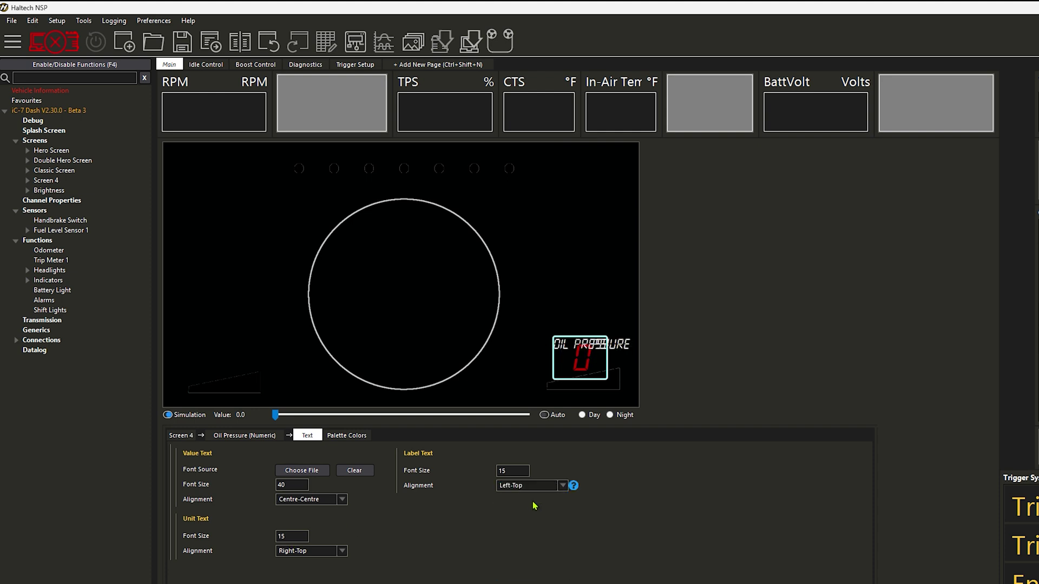
{"action": "left_click", "coordinate": [336, 551]}
{"action": "key", "text": "Down"}
{"action": "key", "text": "Return"}
Step: Set the unit font size to 10 and the value font size to 30
{"action": "double_click", "coordinate": [286, 536]}
{"action": "type", "text": "10"}
{"action": "double_click", "coordinate": [299, 489]}
{"action": "type", "text": "30"}
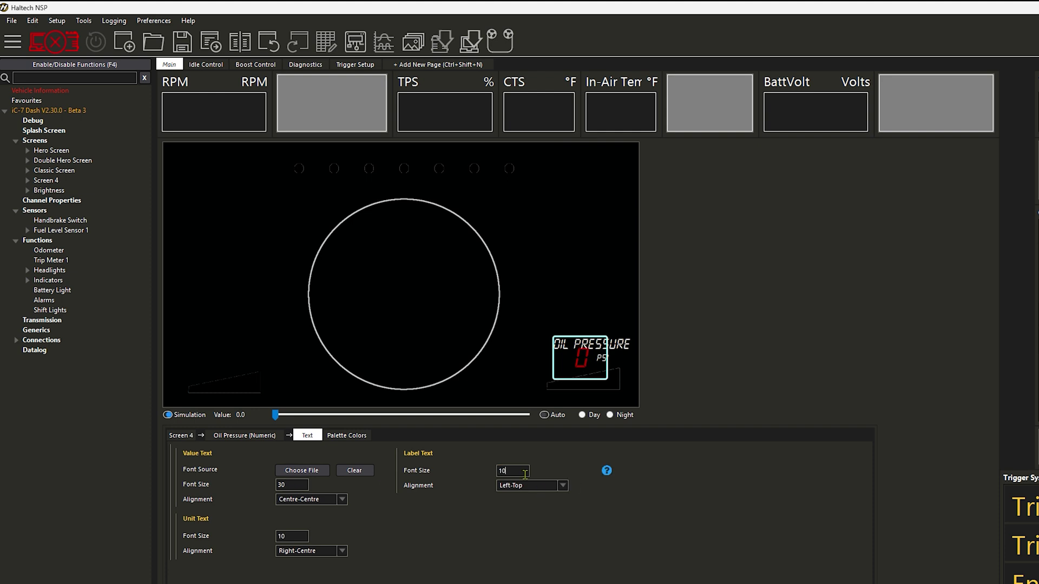
{"action": "left_click", "coordinate": [540, 306]}
{"action": "left_click", "coordinate": [306, 436]}
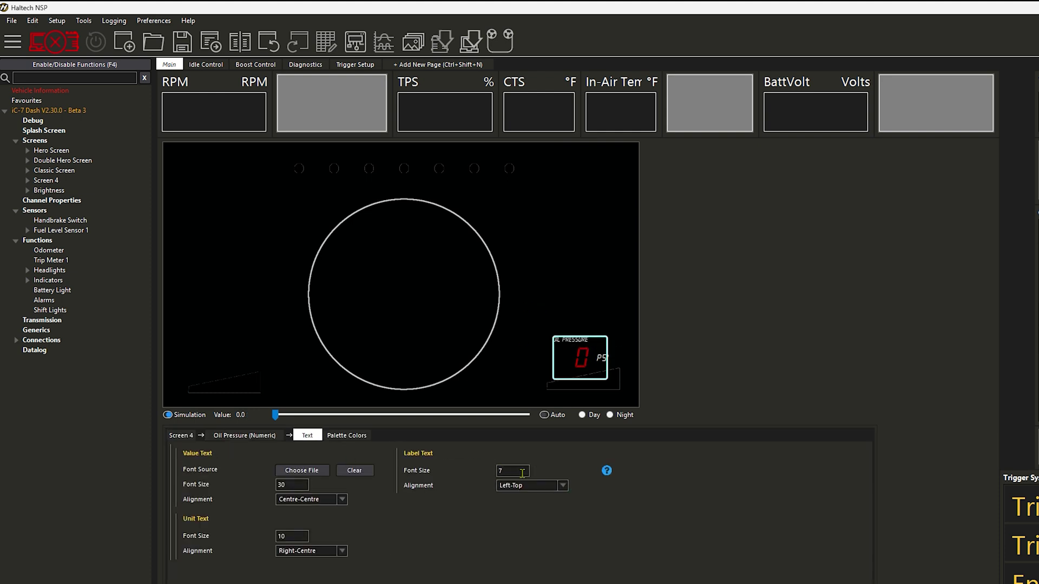
{"action": "left_click", "coordinate": [576, 310]}
{"action": "left_click", "coordinate": [594, 358]}
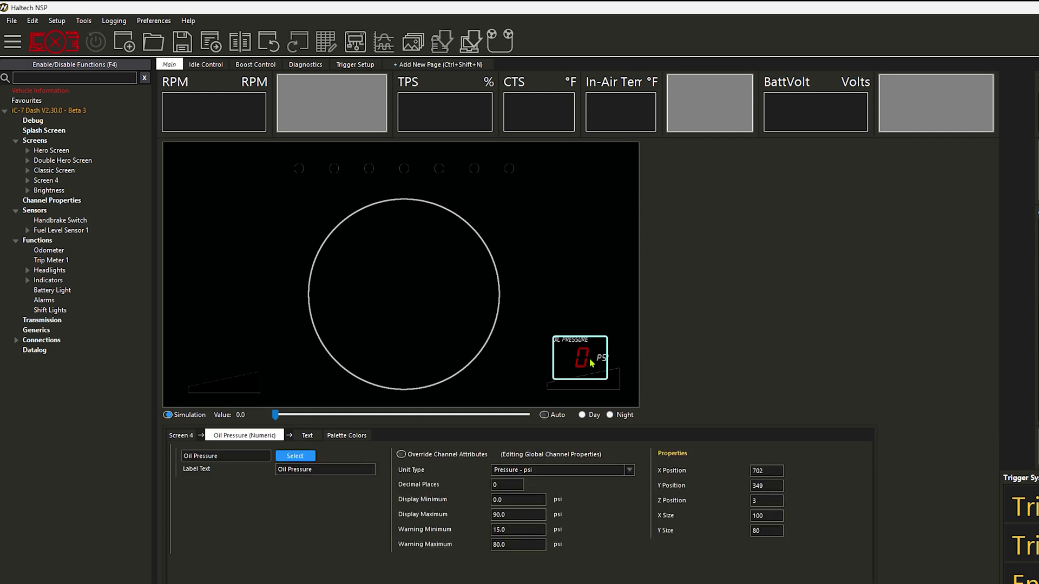
Step: Duplicate the Oil Pressure readout to the lower left and switch the copy to Coolant Temperature
{"action": "right_click", "coordinate": [584, 356]}
{"action": "left_click", "coordinate": [608, 385]}
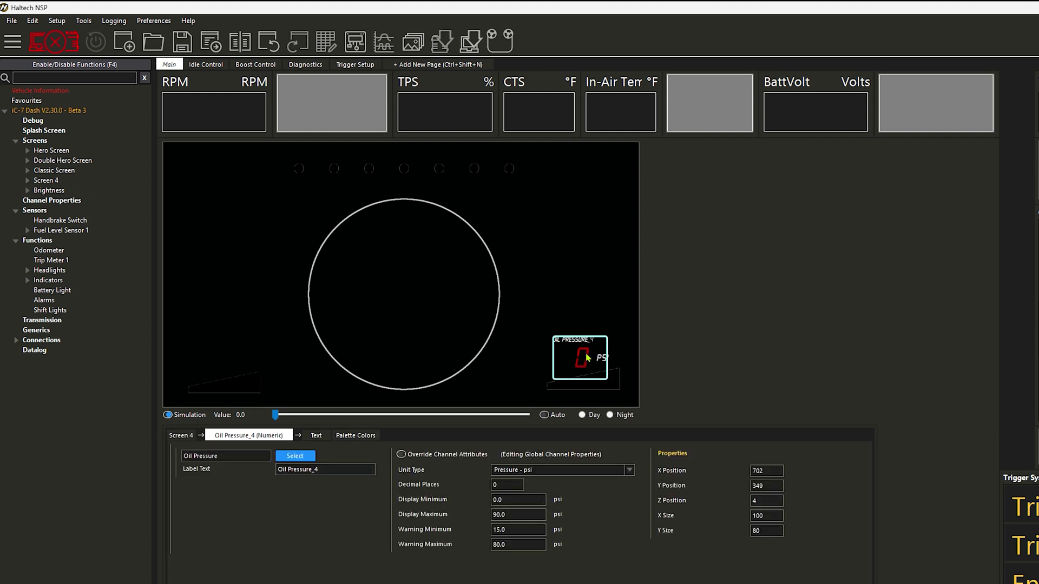
{"action": "left_click_drag", "start_coordinate": [587, 357], "coordinate": [229, 356]}
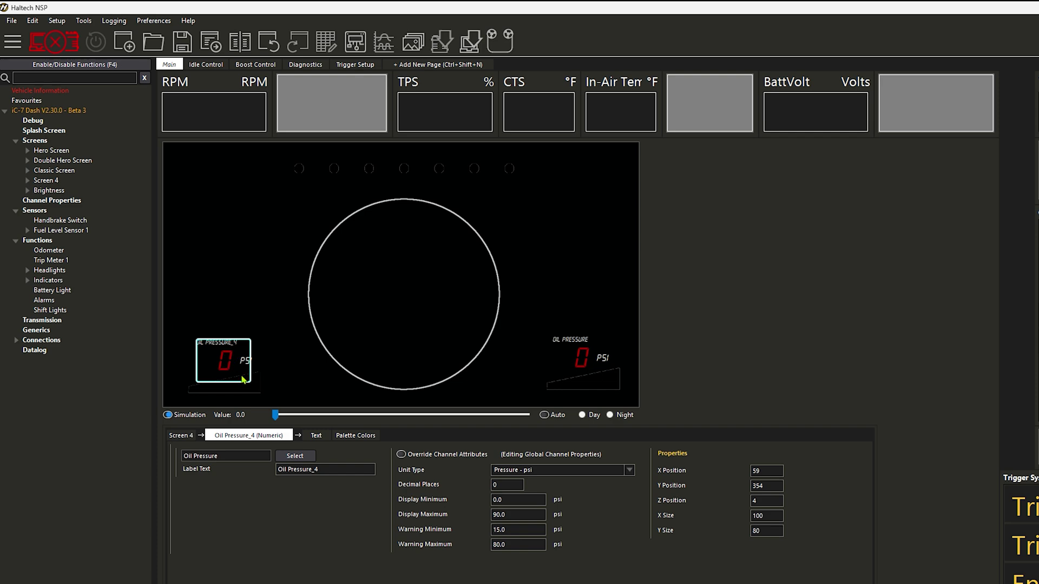
{"action": "left_click", "coordinate": [282, 458]}
{"action": "left_click", "coordinate": [540, 323]}
{"action": "left_click", "coordinate": [867, 503]}
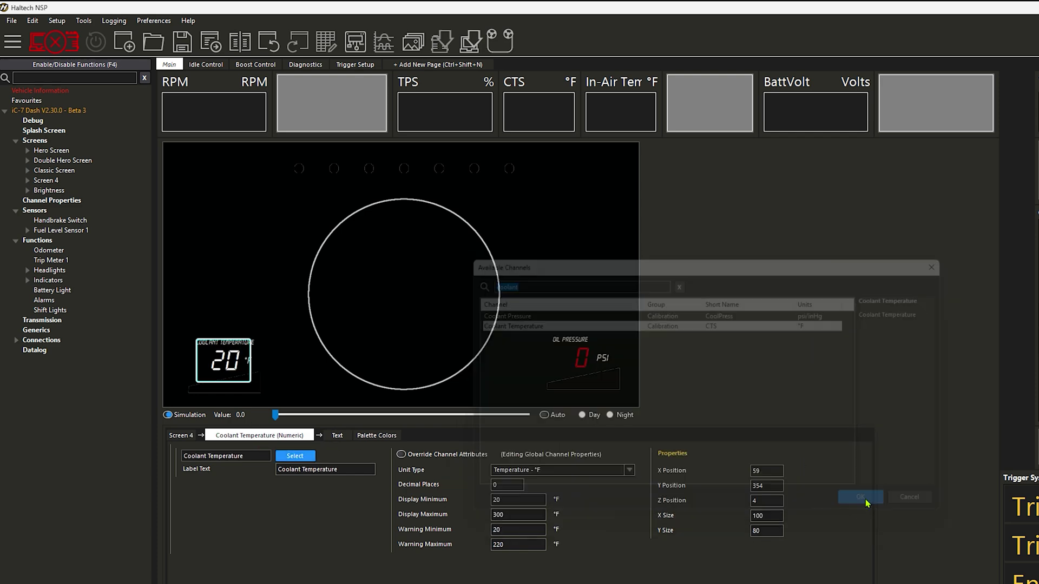
{"action": "left_click", "coordinate": [365, 436]}
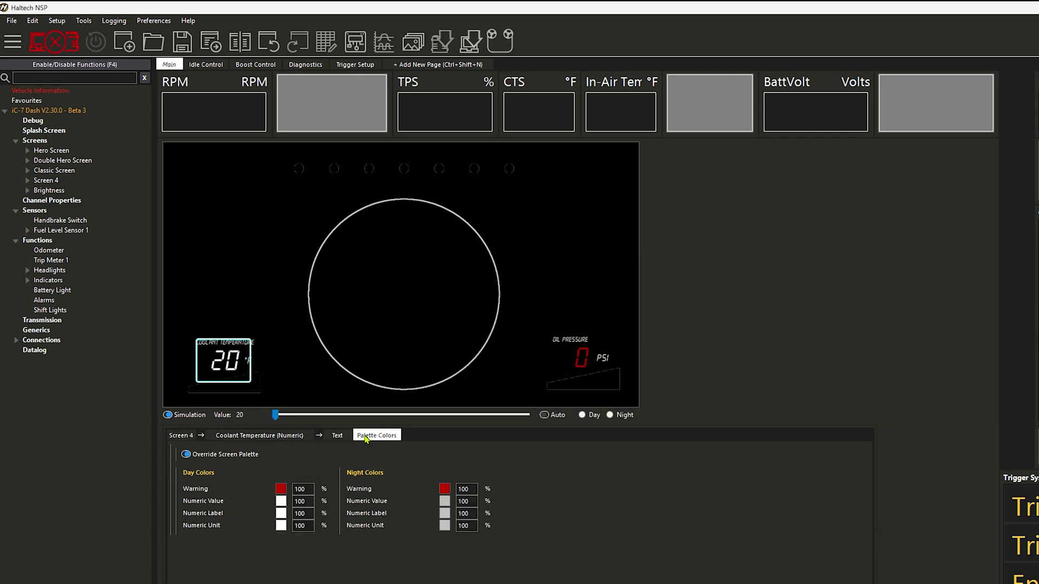
Step: Set the coolant readout's Day Numeric Value colour to blue
{"action": "left_click", "coordinate": [280, 501]}
{"action": "left_click", "coordinate": [599, 332]}
{"action": "left_click", "coordinate": [605, 369]}
Step: Simulate coolant rising to 102, then sweep the oil pressure readout to maximum and back
{"action": "left_click", "coordinate": [271, 309]}
{"action": "left_click", "coordinate": [235, 352]}
{"action": "left_click_drag", "start_coordinate": [275, 415], "coordinate": [261, 368]}
{"action": "left_click", "coordinate": [252, 300]}
{"action": "left_click", "coordinate": [579, 357]}
{"action": "mouse_move", "coordinate": [274, 418]}
{"action": "left_mouse_down"}
{"action": "mouse_move", "coordinate": [529, 422]}
{"action": "mouse_move", "coordinate": [273, 439]}
{"action": "left_mouse_up"}
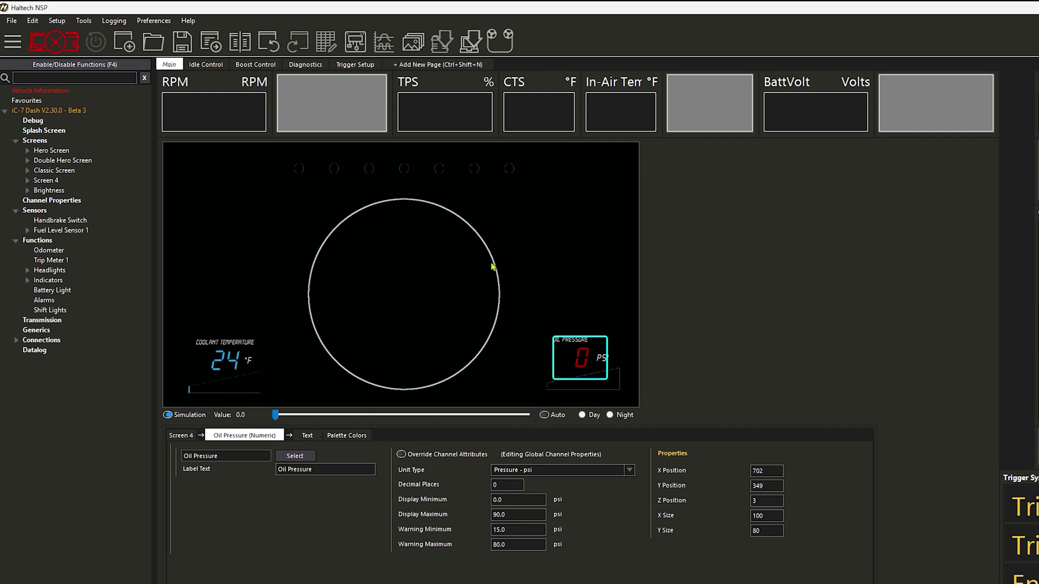